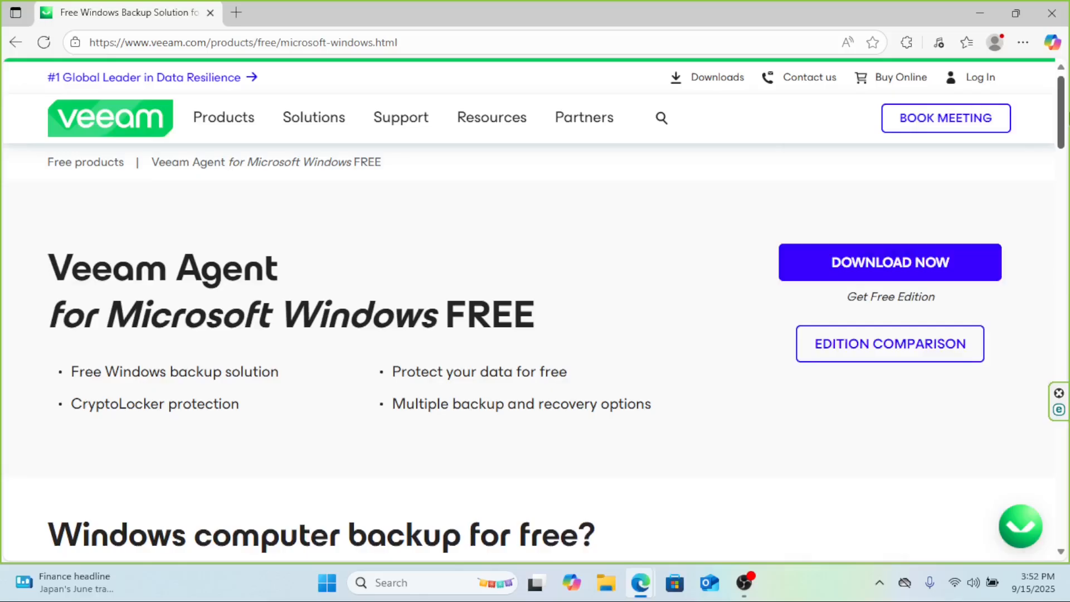
Step: Request the free Veeam Agent for Microsoft Windows download from its product page
scroll(534, 305, down, 2)
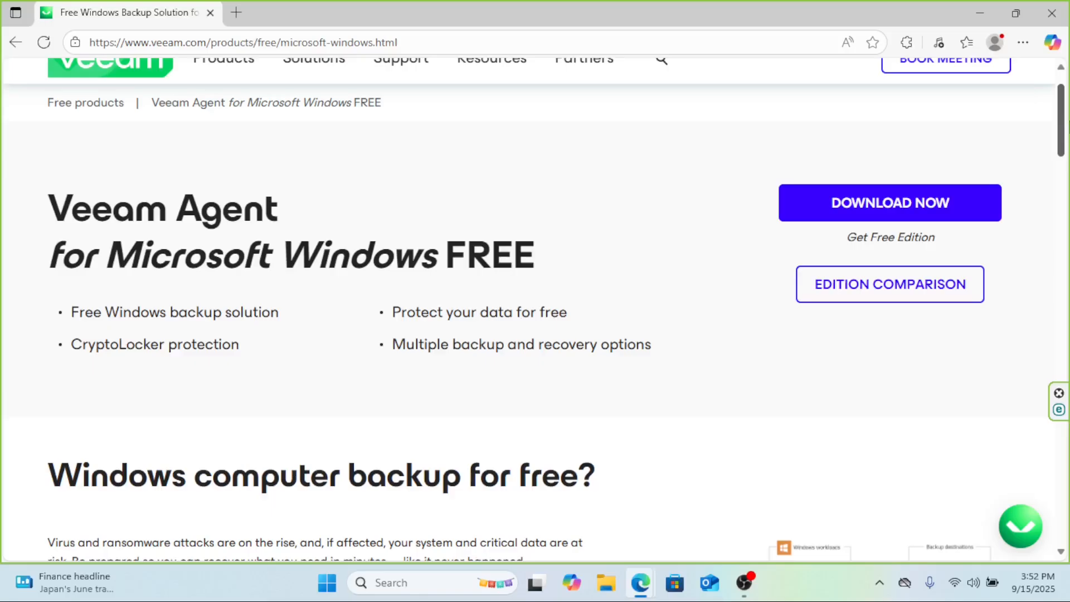
scroll(1066, 124, up, 1)
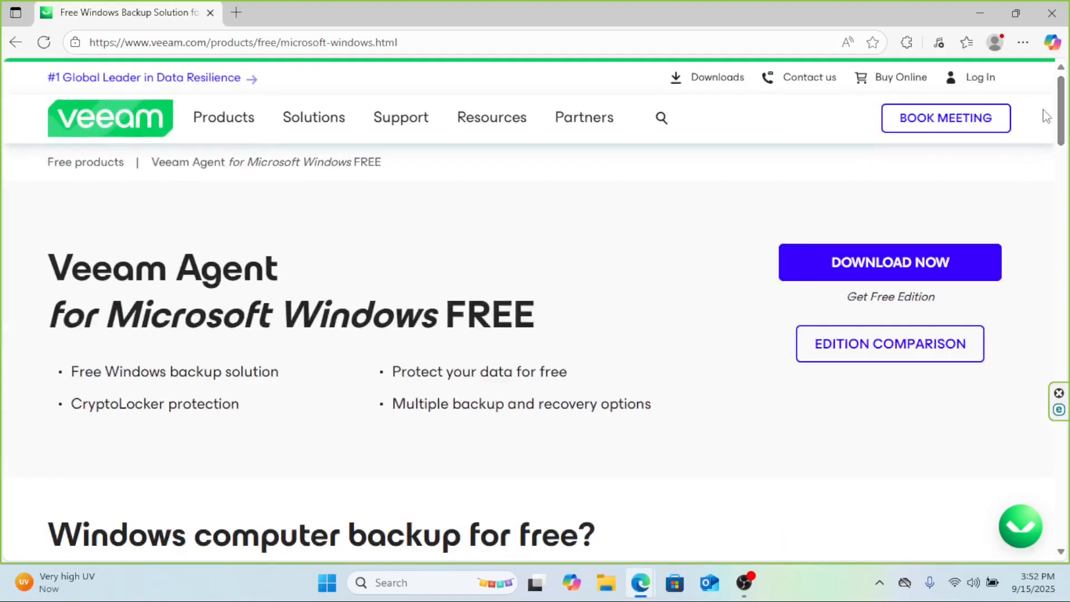
click(898, 270)
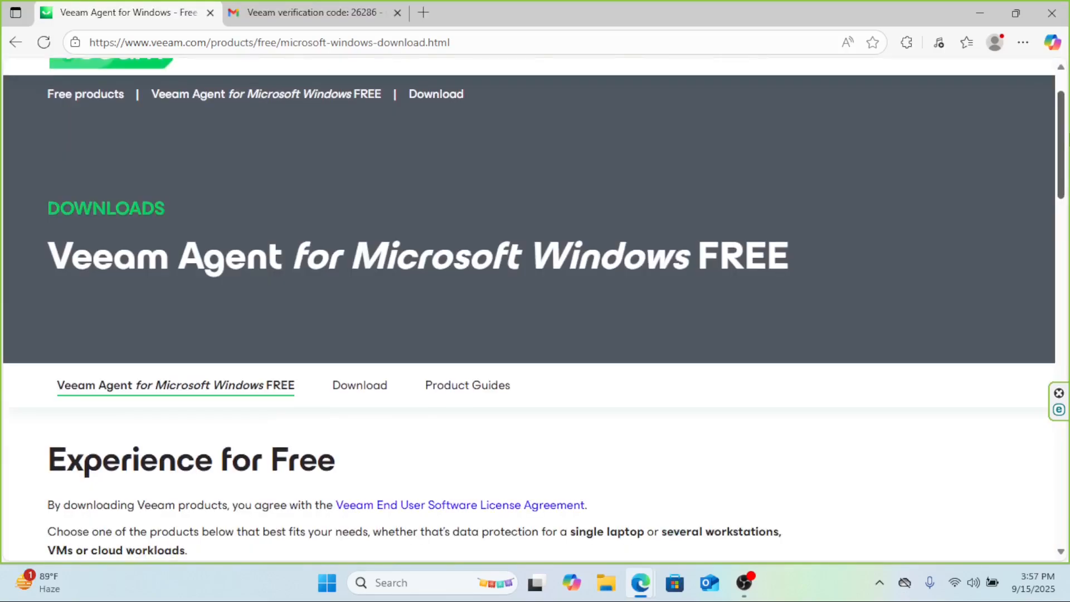
scroll(533, 305, down, 3)
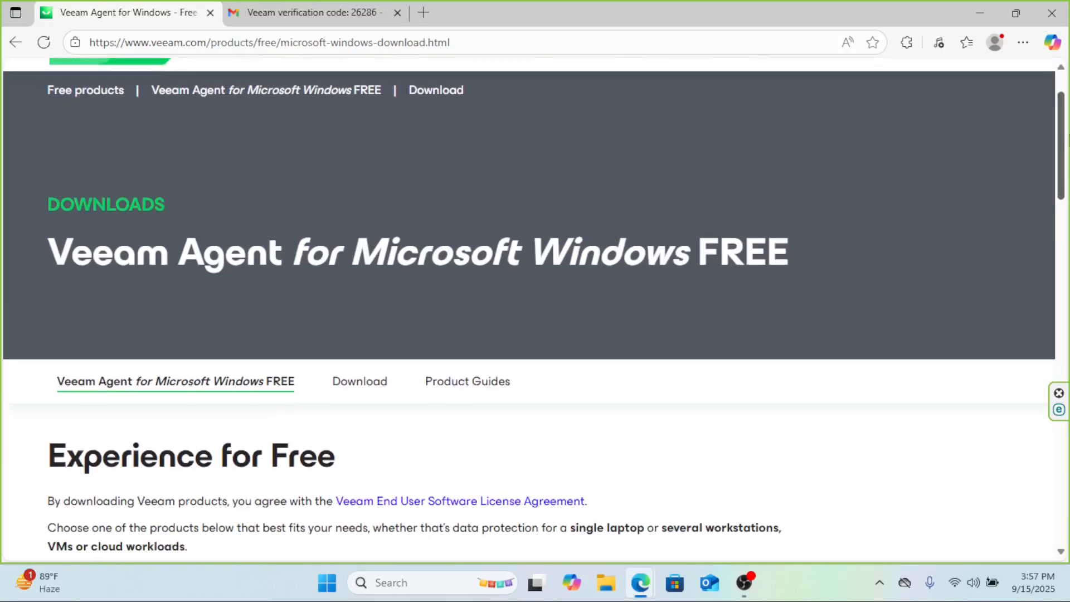
Step: Download the Standalone Veeam Agent for Microsoft Windows FREE package
scroll(533, 304, down, 5)
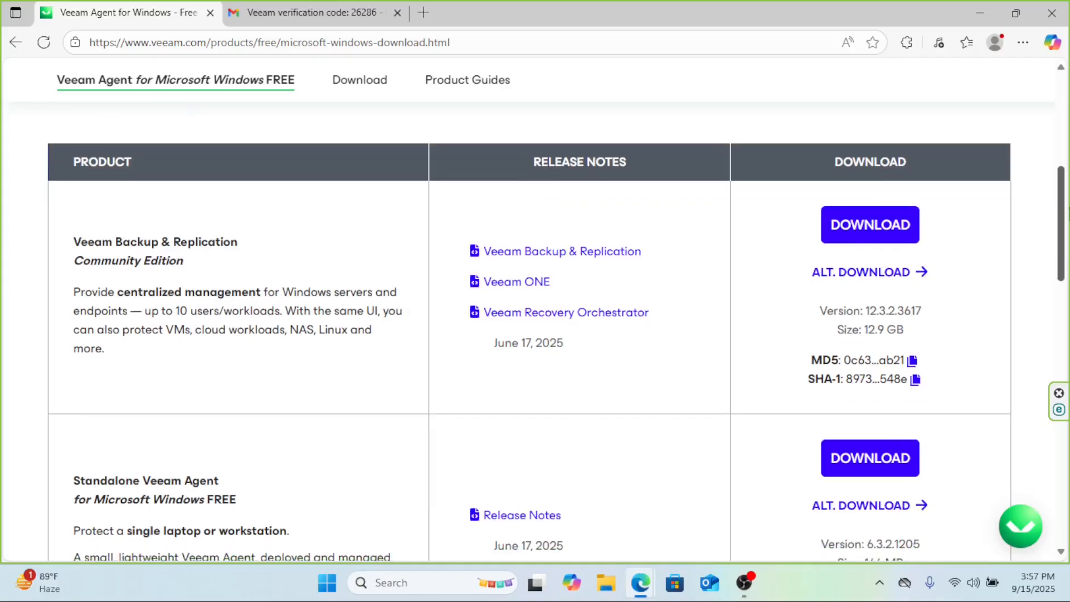
scroll(533, 304, down, 3)
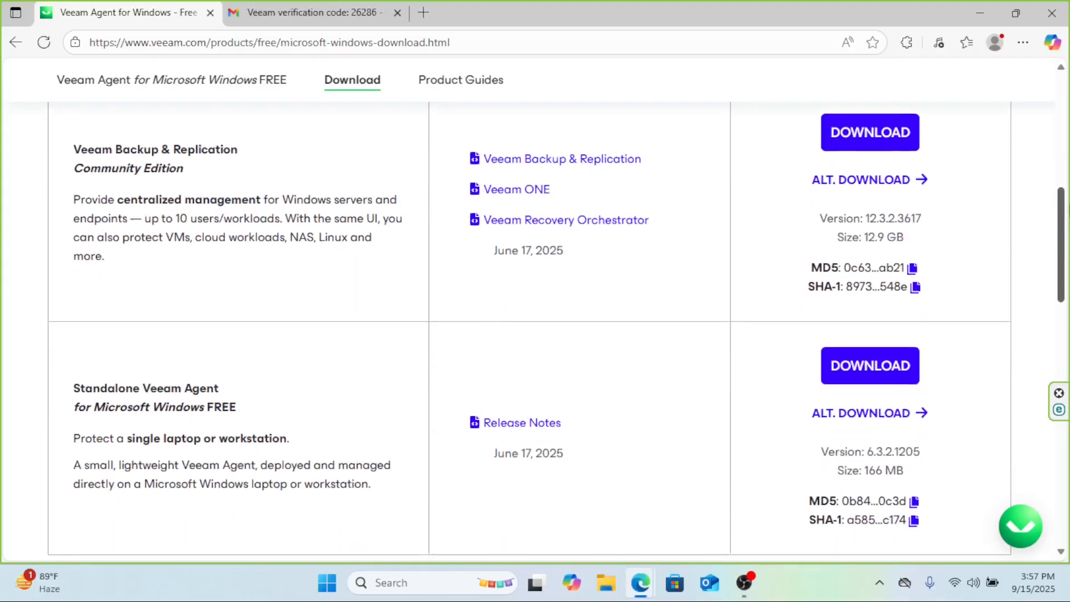
scroll(533, 305, down, 1)
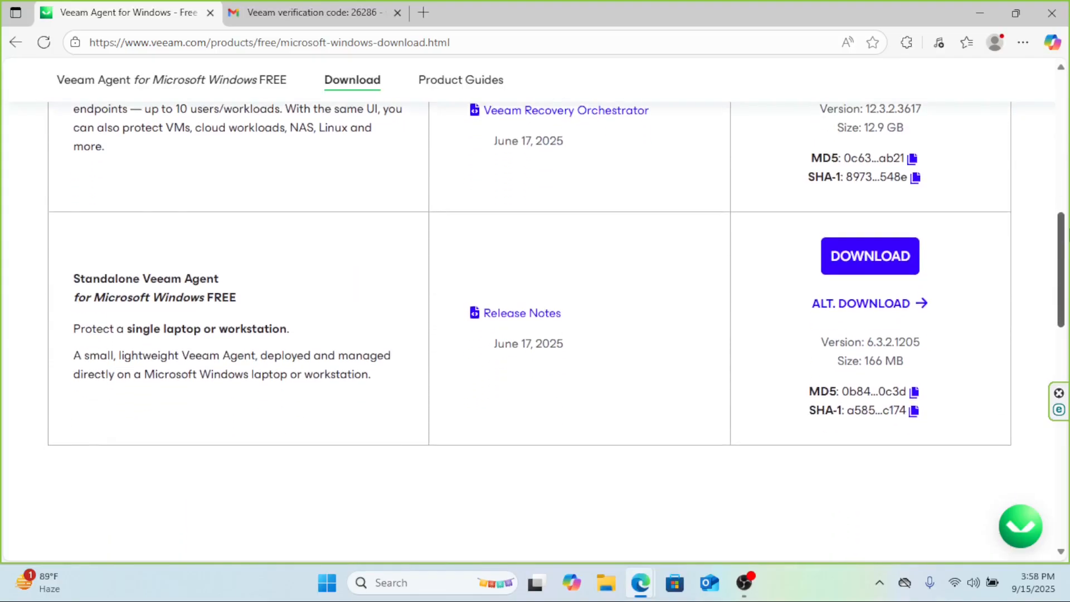
scroll(533, 304, down, 1)
click(892, 205)
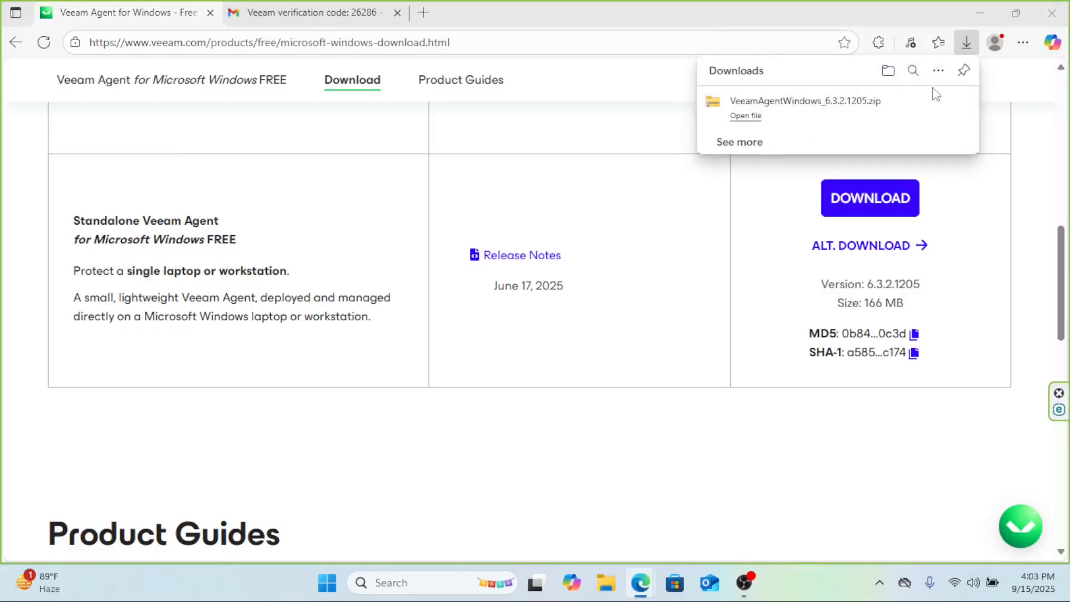
Step: Extract the downloaded VeeamAgentWindows_6.3.2.1205 zip archive in the Downloads folder
click(937, 103)
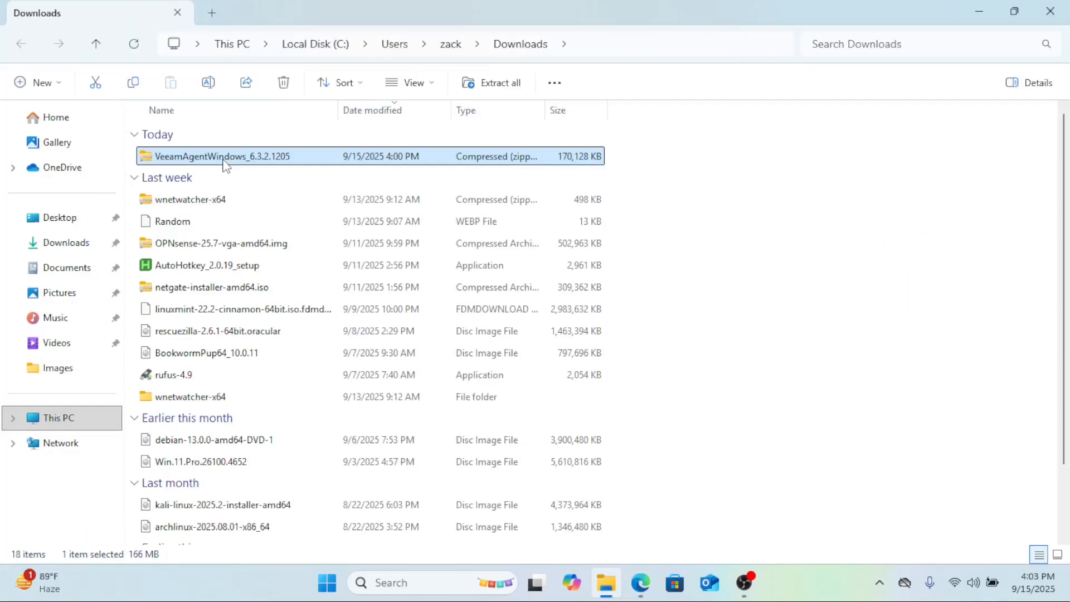
right_click(225, 161)
click(265, 250)
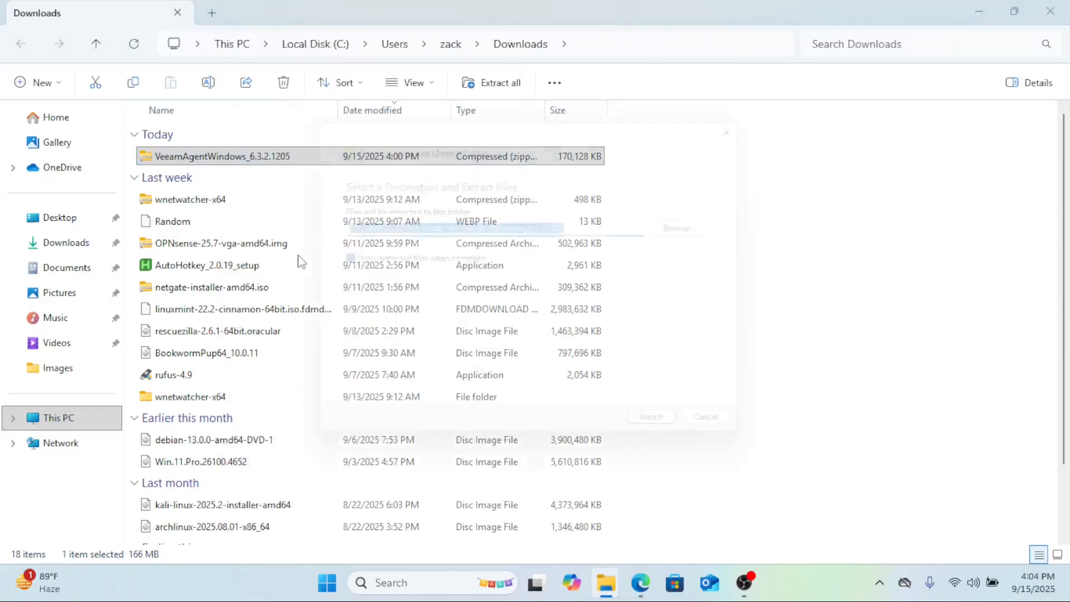
click(687, 444)
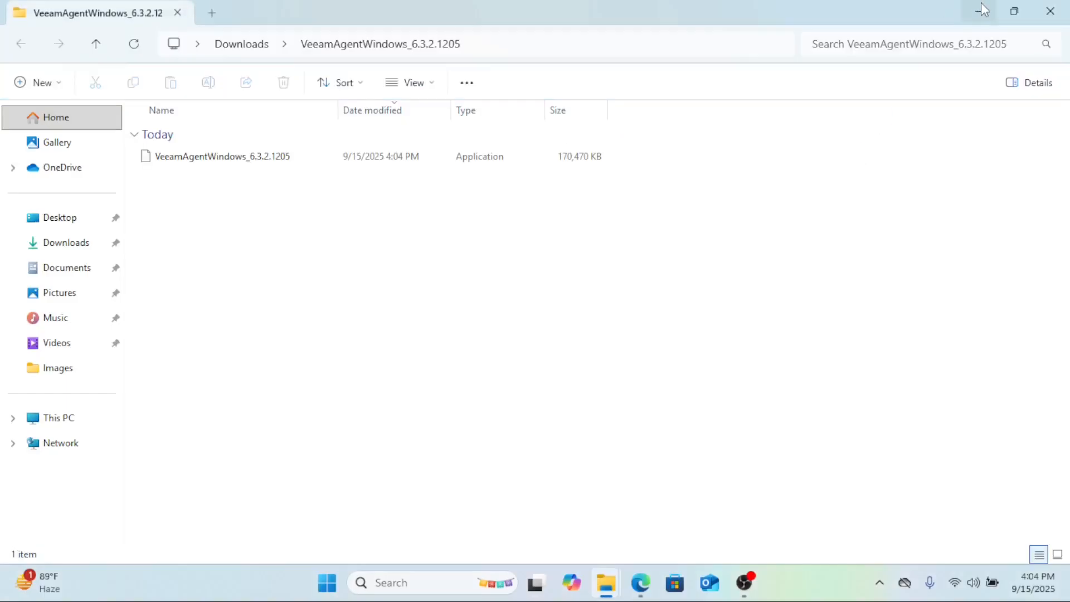
Step: Run the extracted VeeamAgentWindows_6.3.2.1205 installer and proceed through its setup screens
double_click(220, 158)
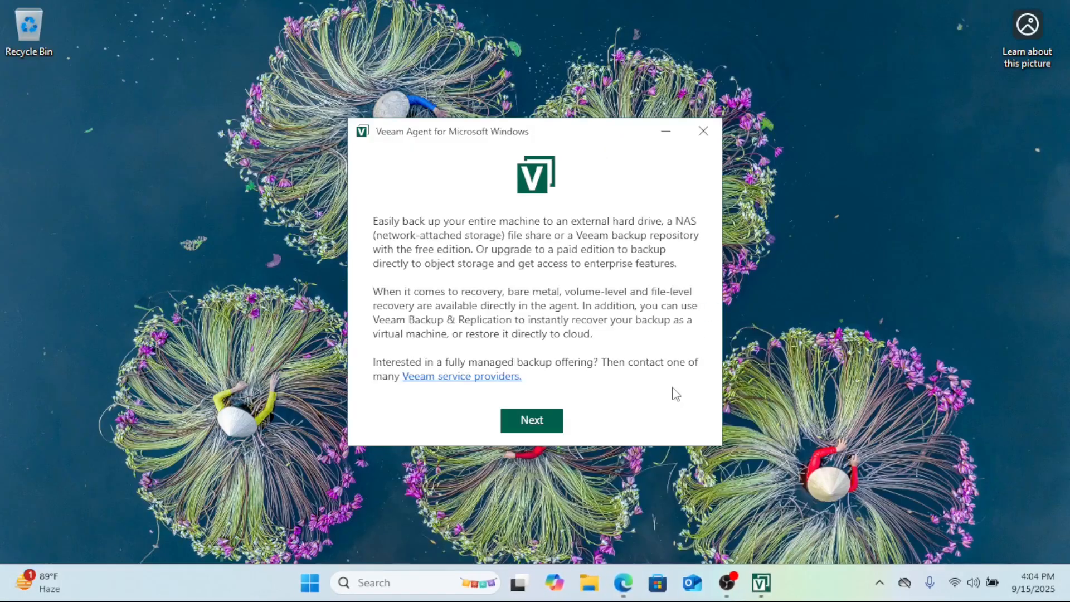
click(538, 427)
click(538, 425)
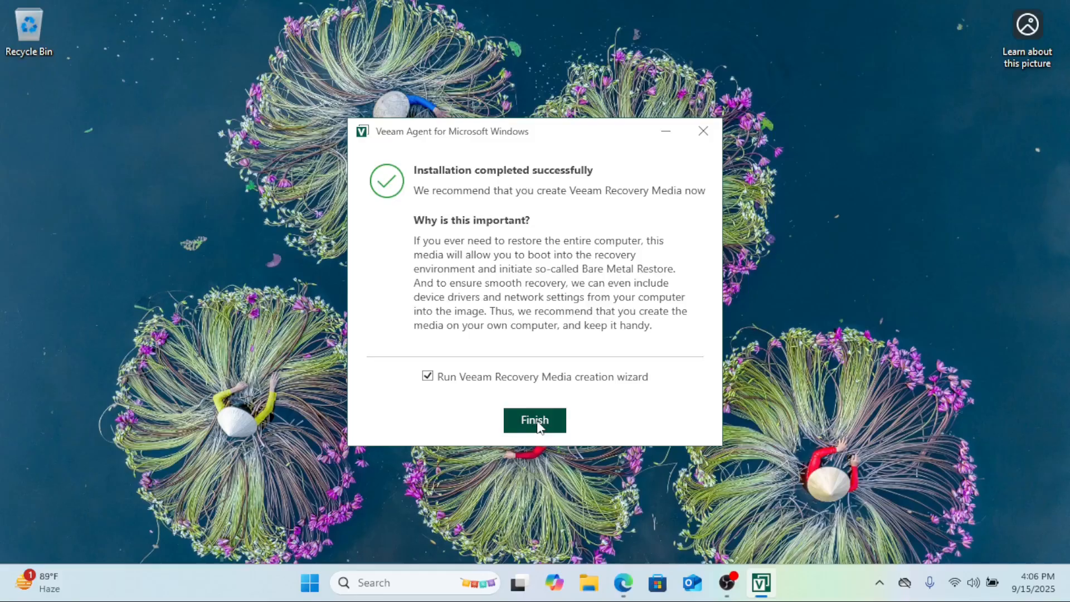
click(538, 424)
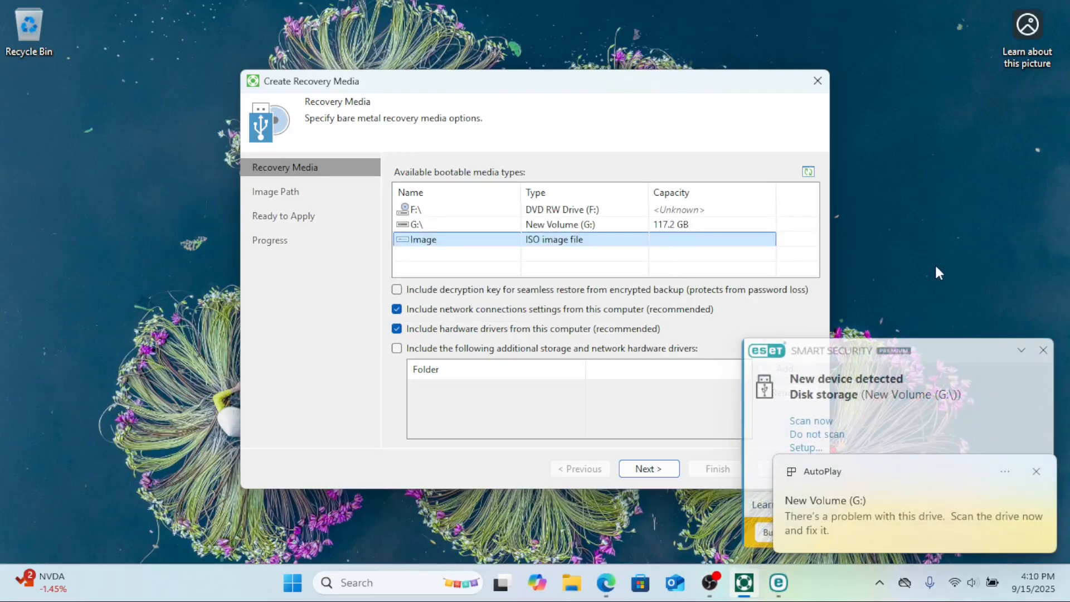
Step: Create recovery media as an ISO image file saved to the default Documents path, then finish the wizard
click(1042, 349)
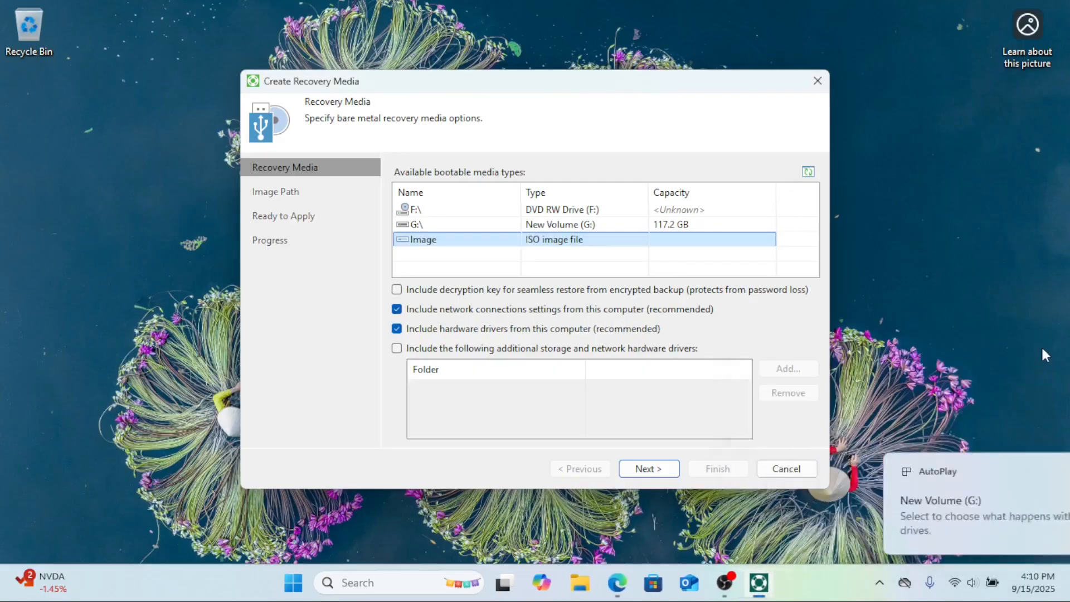
click(1049, 473)
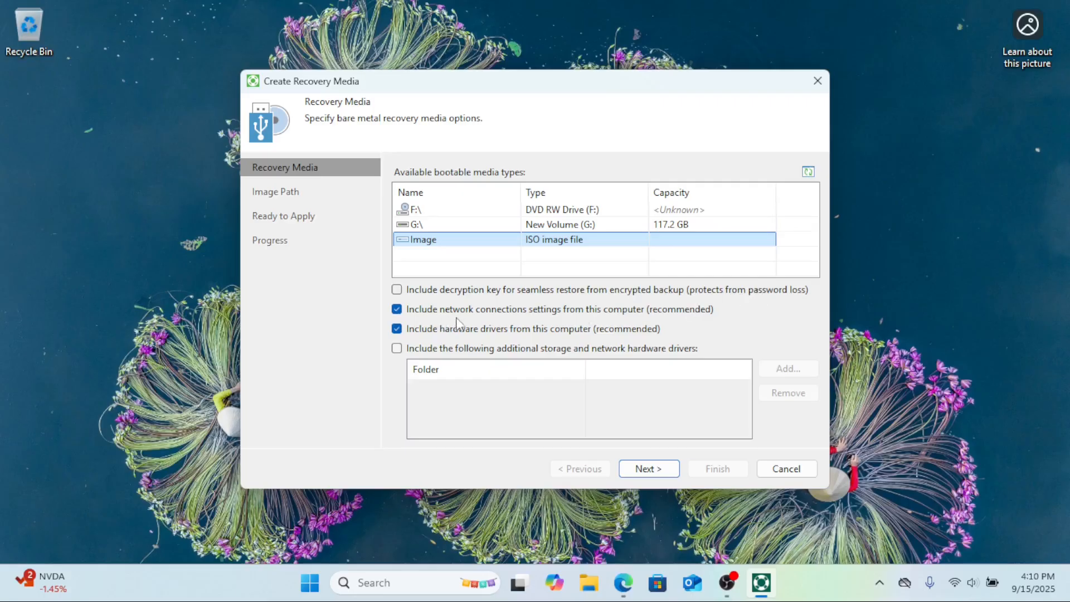
click(660, 467)
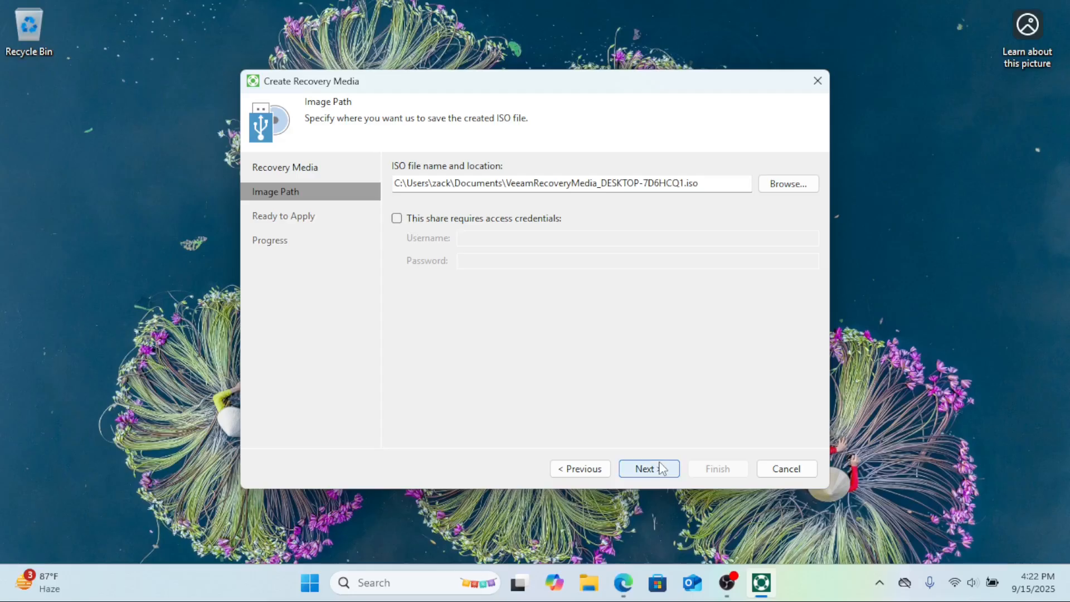
click(662, 469)
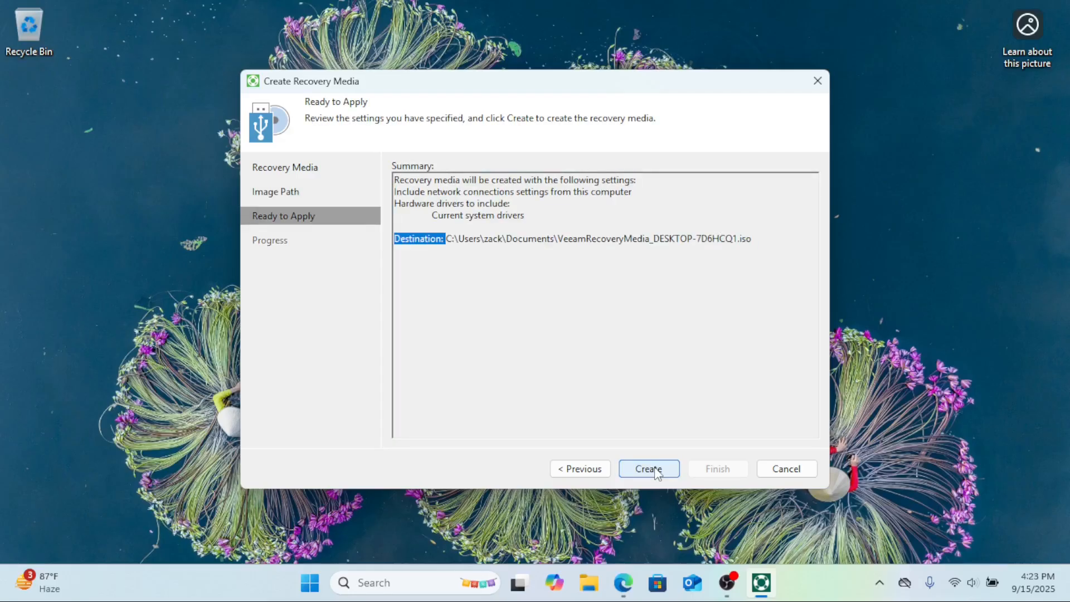
click(649, 469)
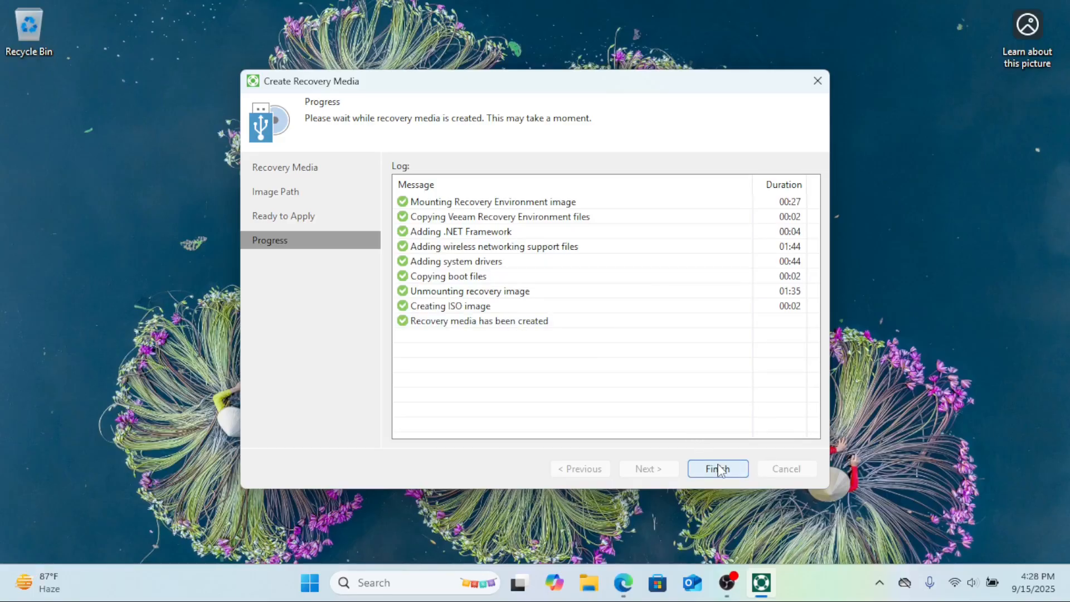
click(719, 467)
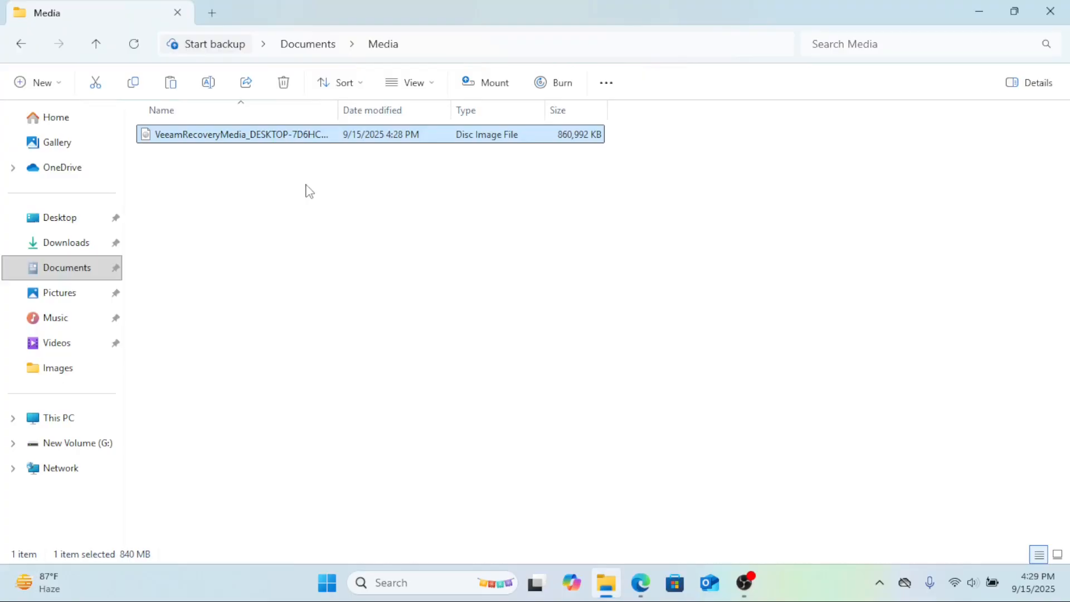
Step: Launch Veeam Agent for Microsoft Windows from search and decline installing a license file
right_click(262, 138)
click(329, 385)
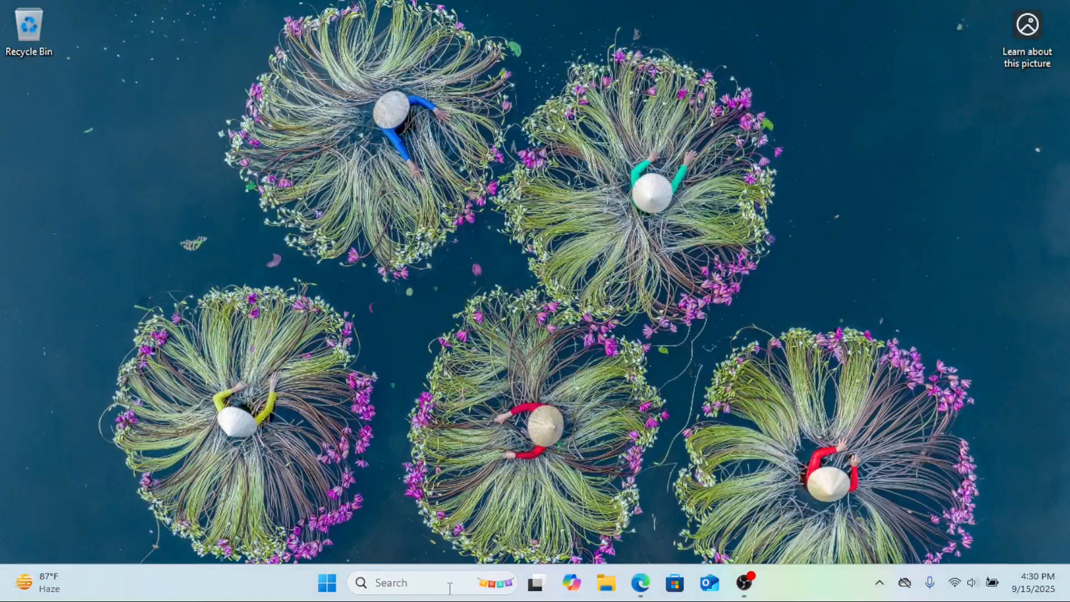
click(450, 583)
text(v)
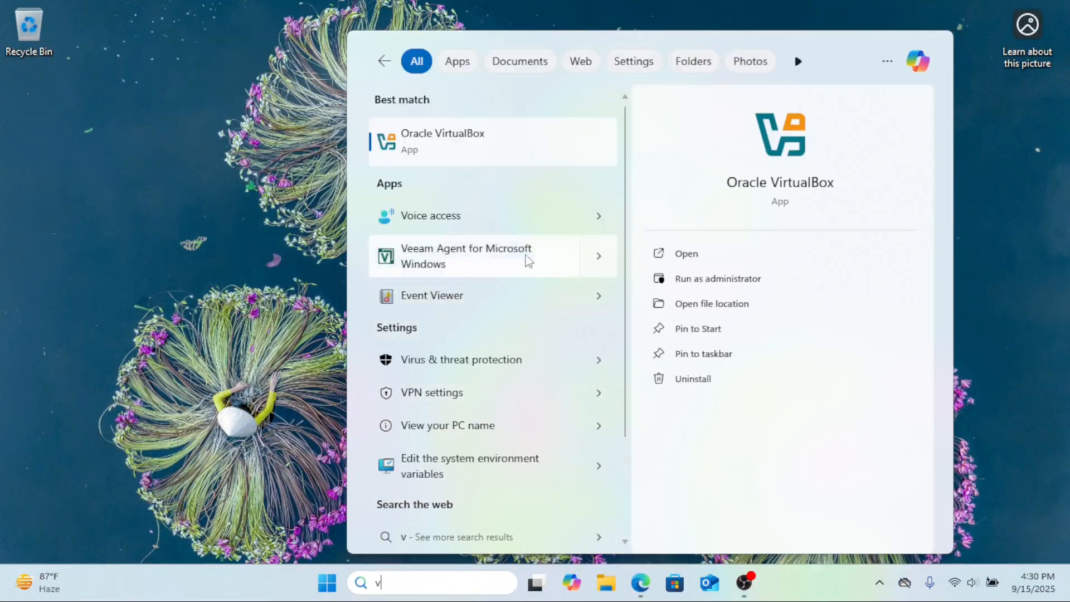
key(Escape)
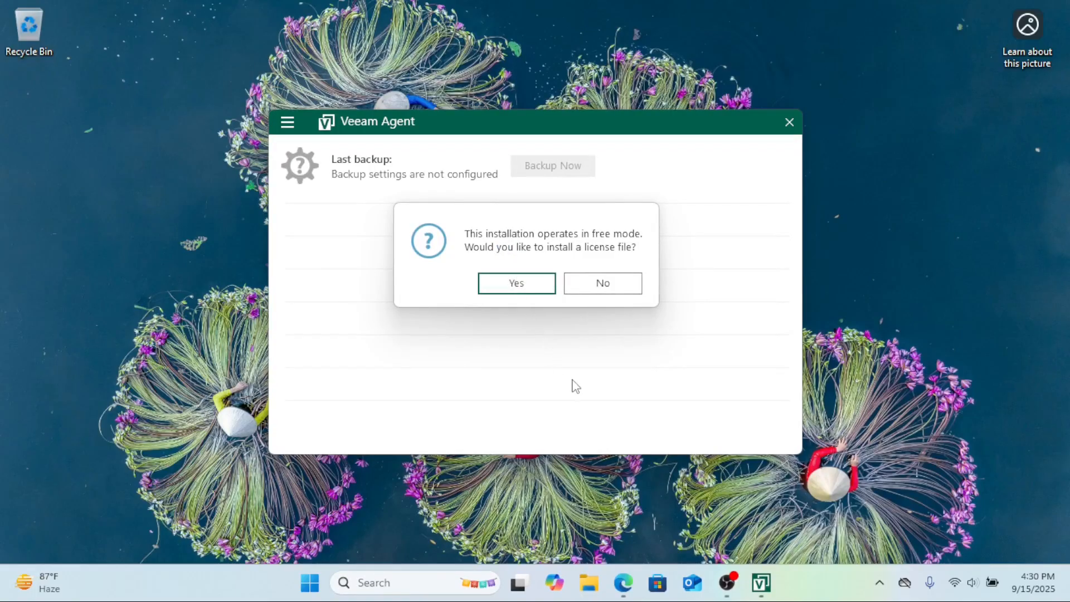
click(603, 283)
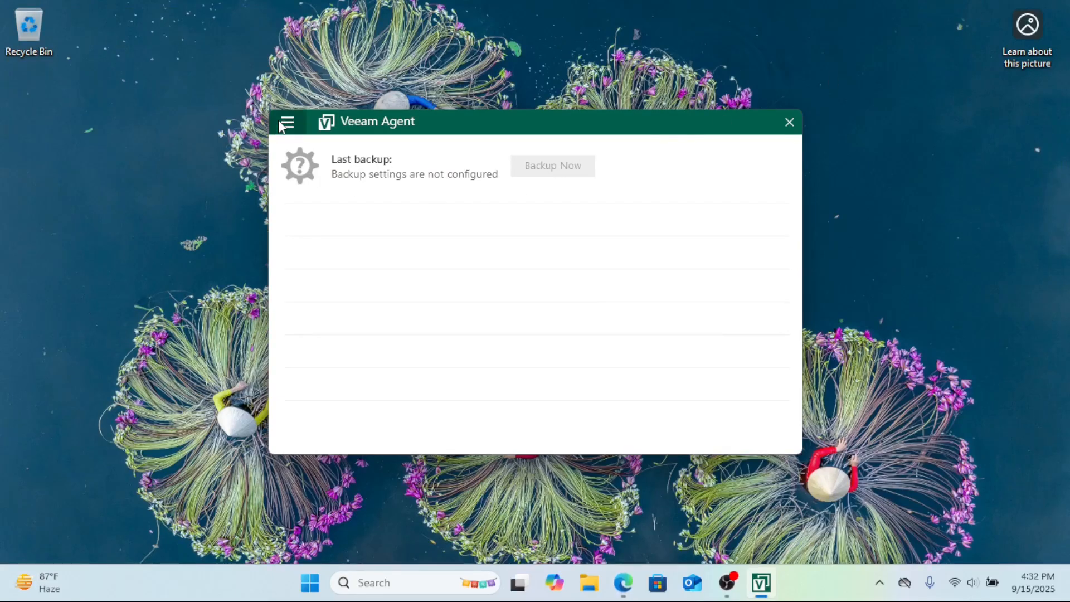
Step: Start a new backup job named PC-Bacup
click(281, 123)
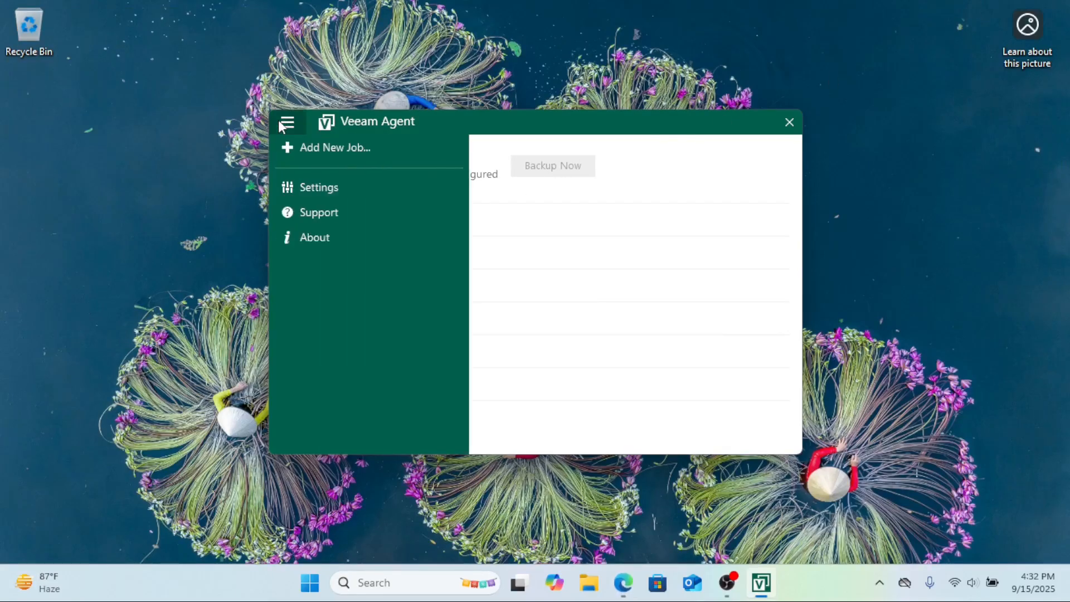
click(311, 149)
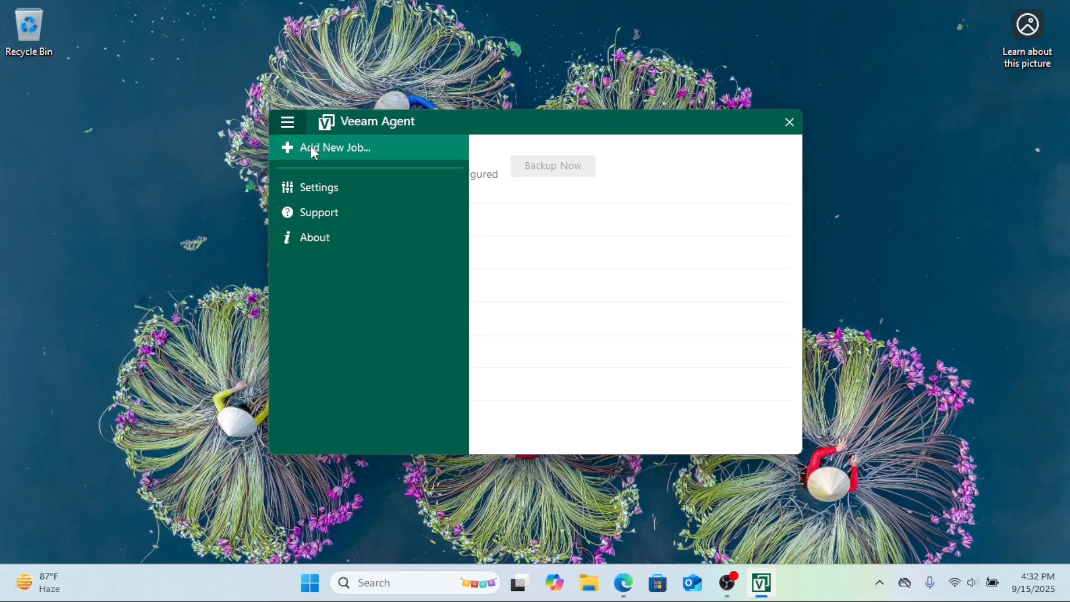
click(323, 147)
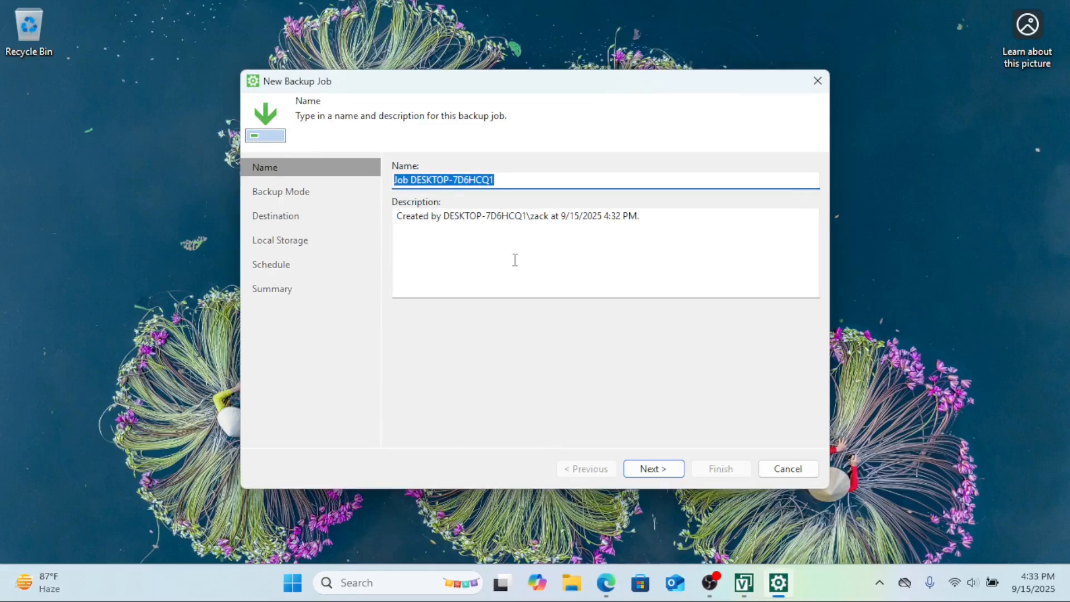
text(PC-Bacup)
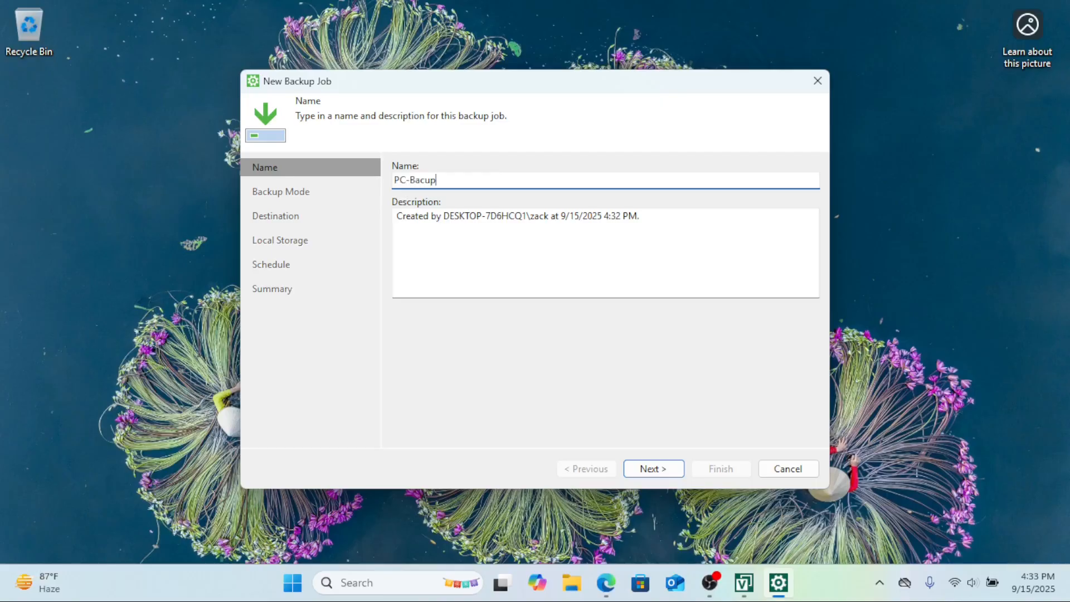
click(650, 468)
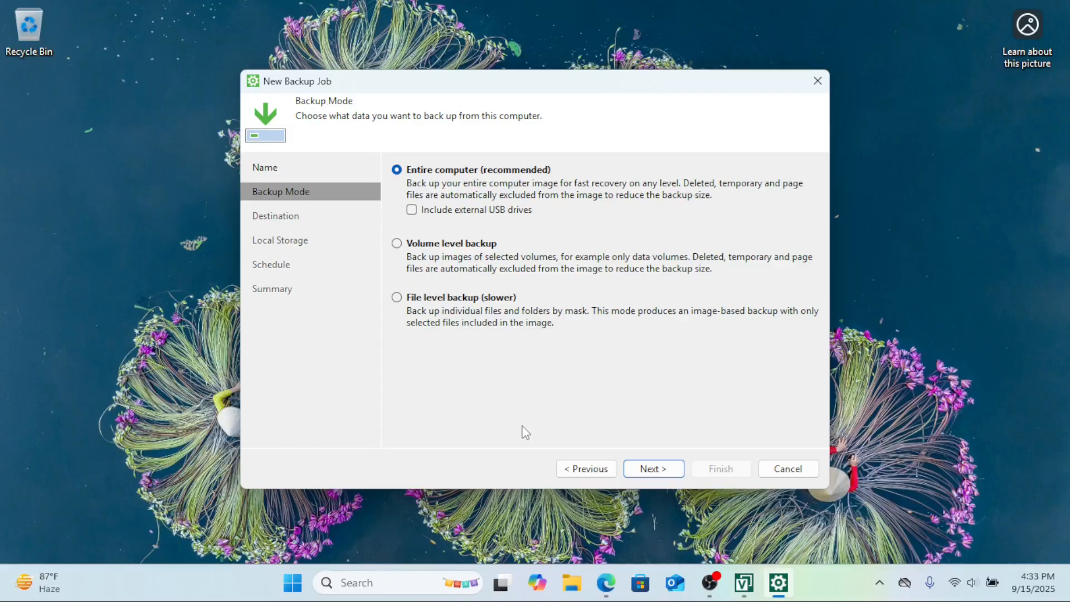
Step: Keep Entire computer backup mode and Local storage destination, choosing New Volume (G:) as the target drive
click(667, 469)
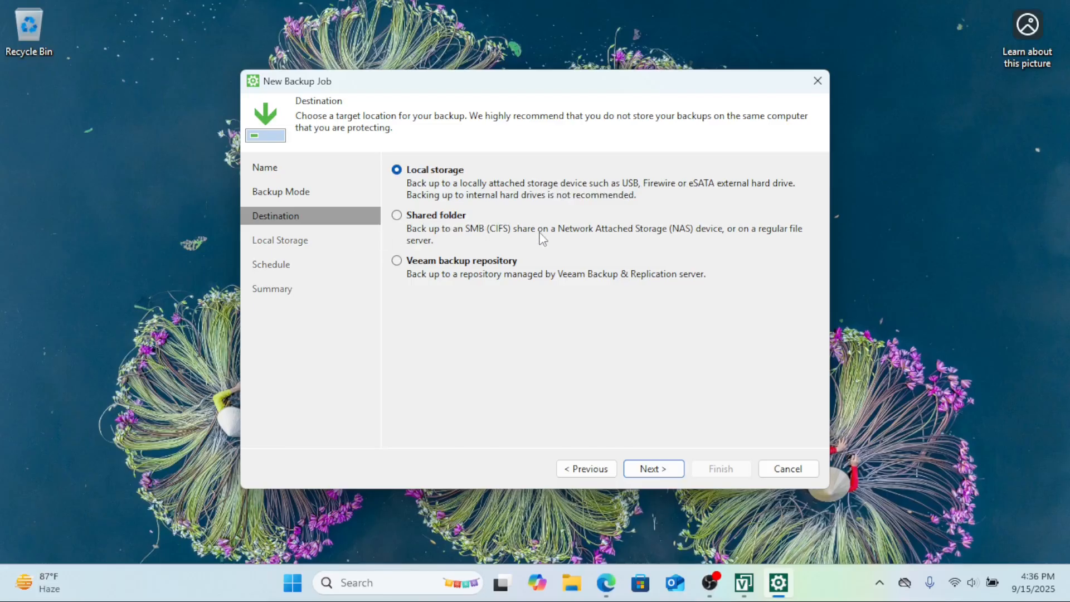
click(653, 468)
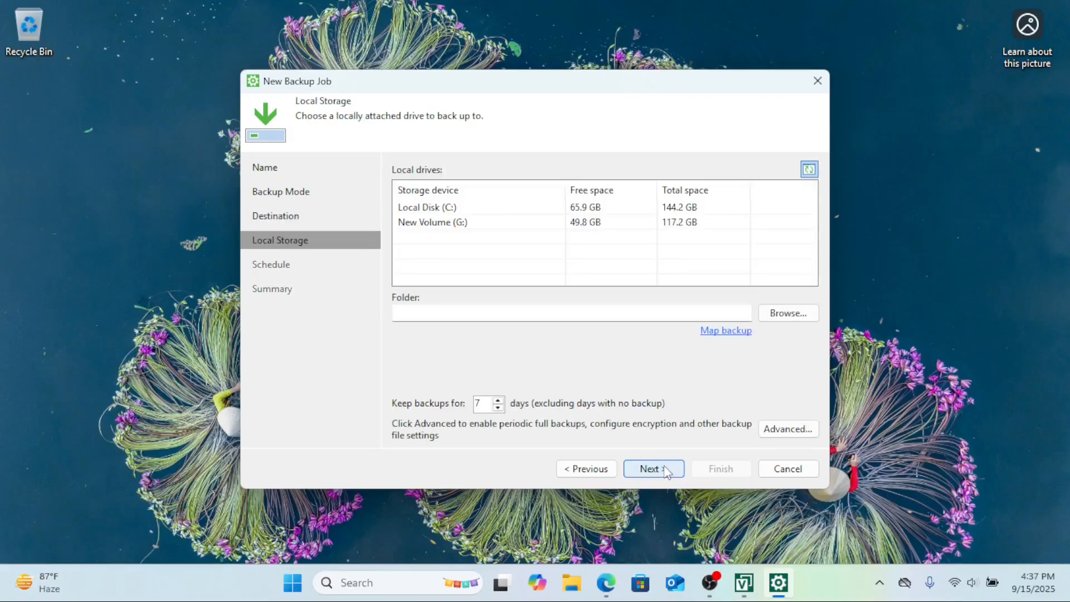
click(438, 225)
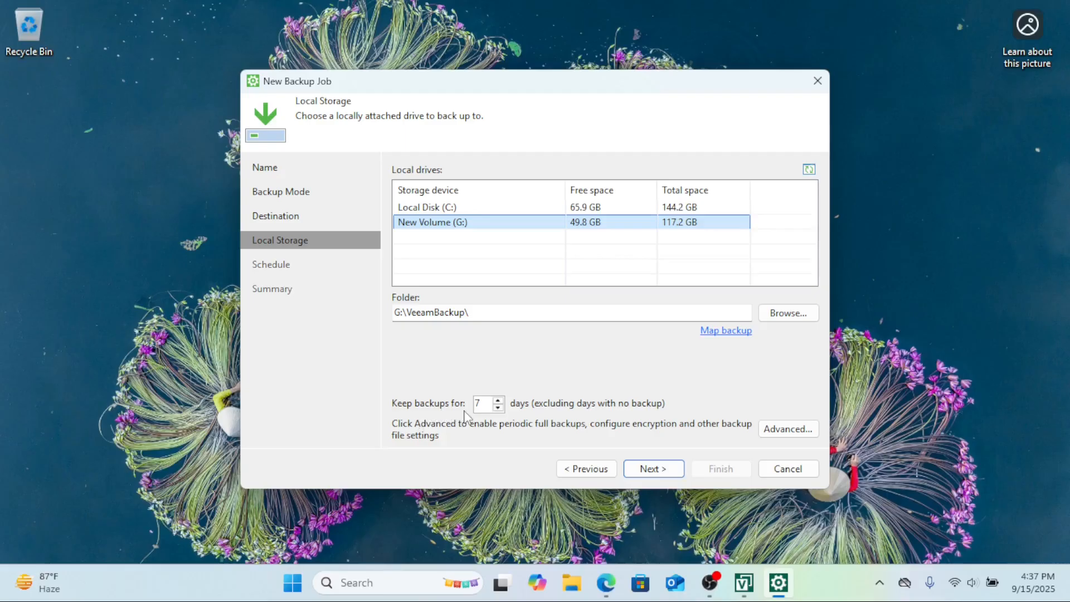
Step: Enable periodic active full backups weekly on Monday, Wednesday, Friday and Saturday in the advanced settings, then continue to the schedule
click(803, 431)
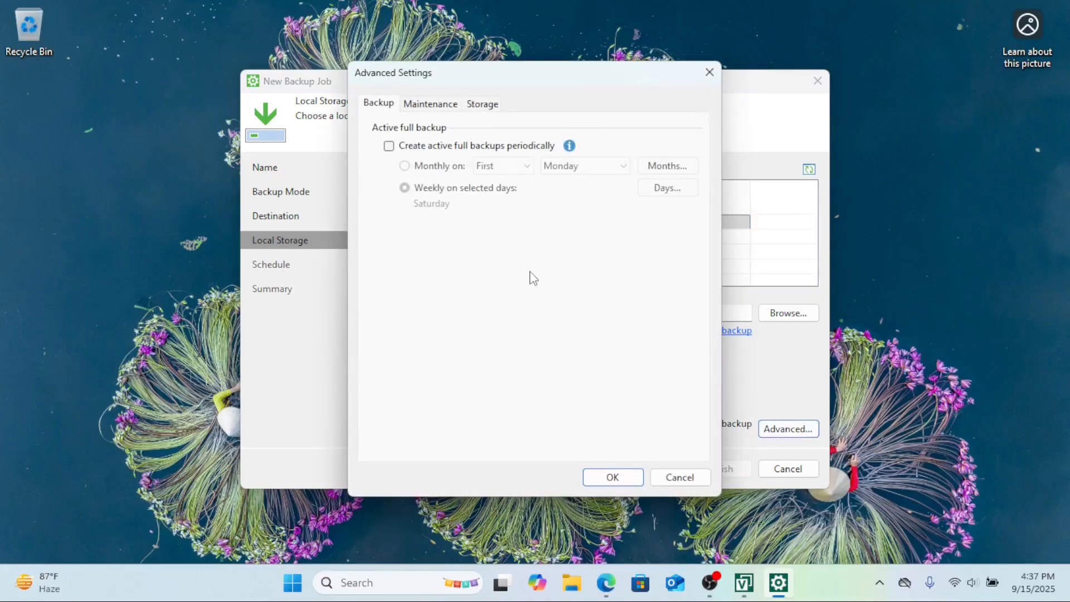
click(389, 148)
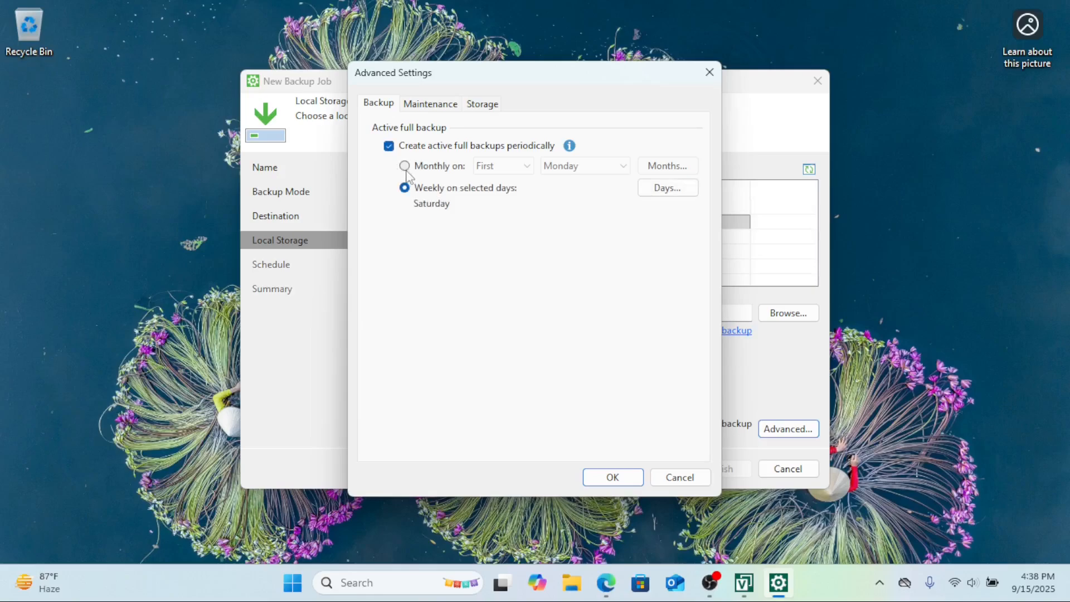
click(657, 193)
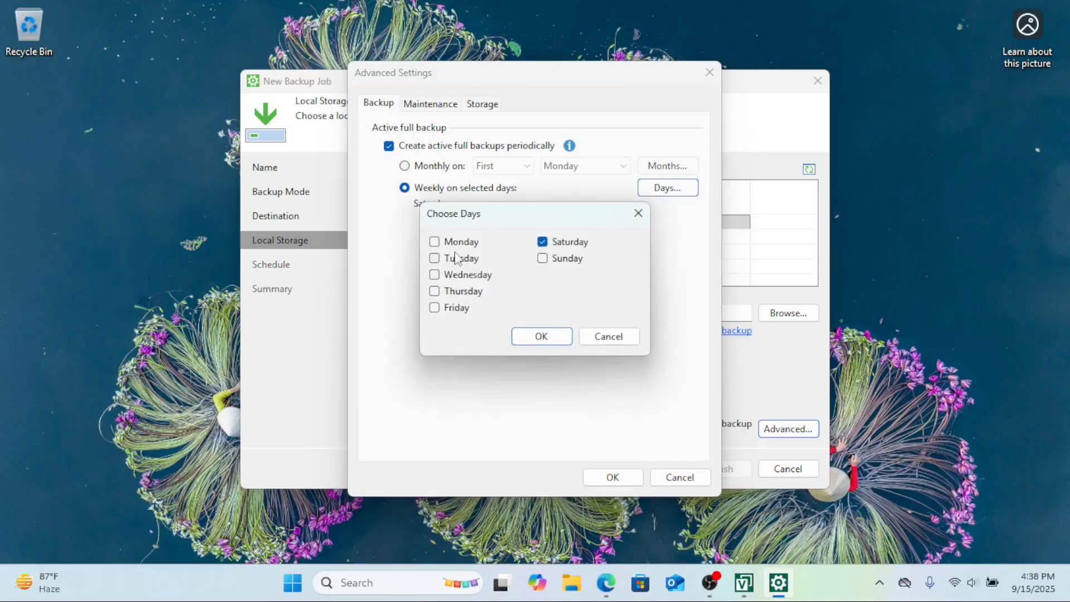
click(436, 243)
click(436, 275)
click(436, 308)
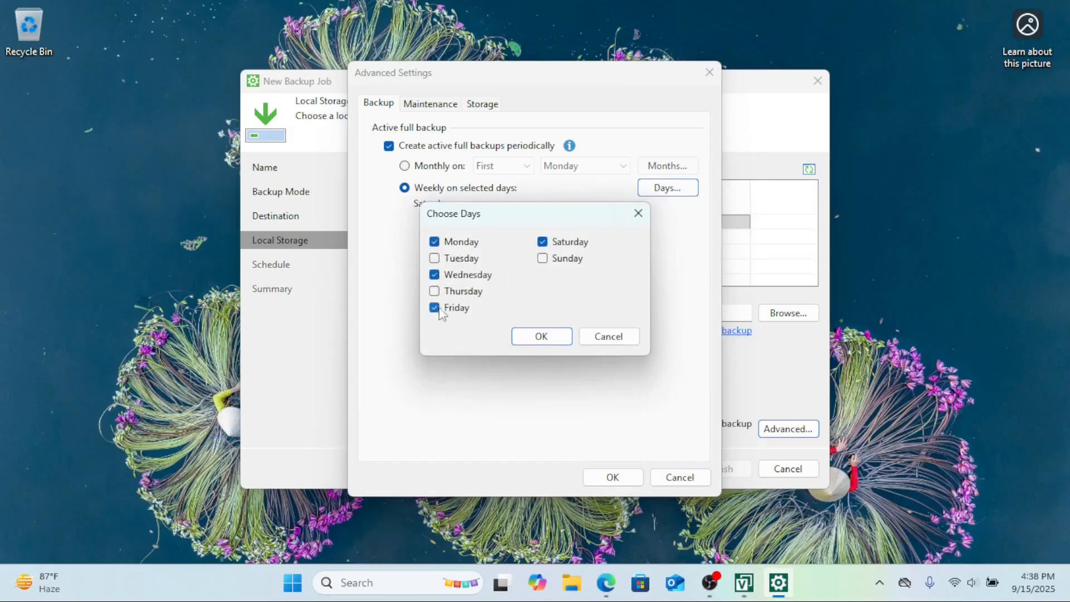
click(540, 340)
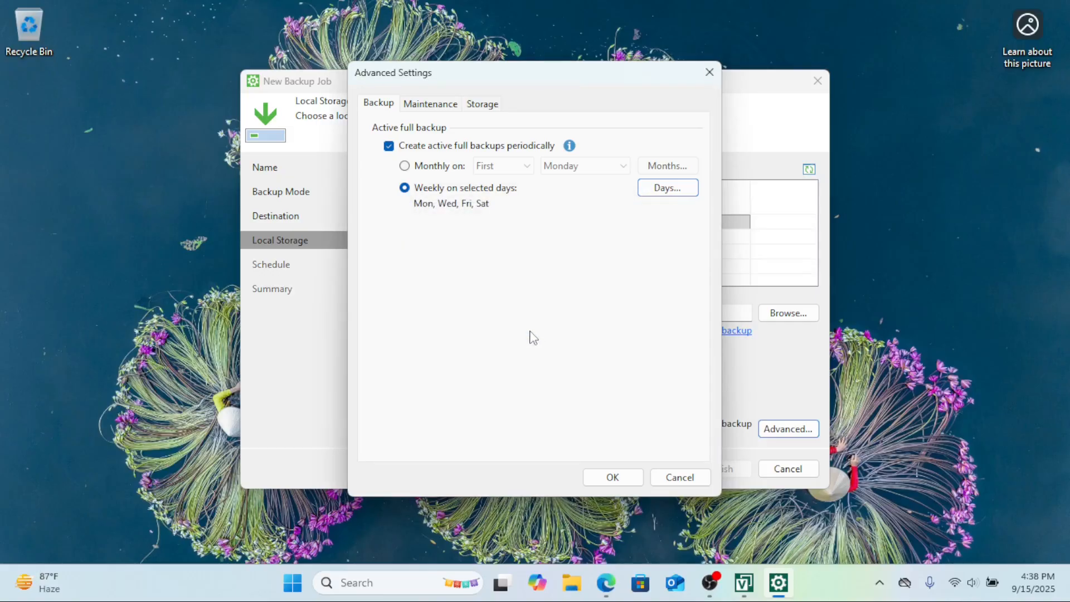
click(628, 476)
click(660, 469)
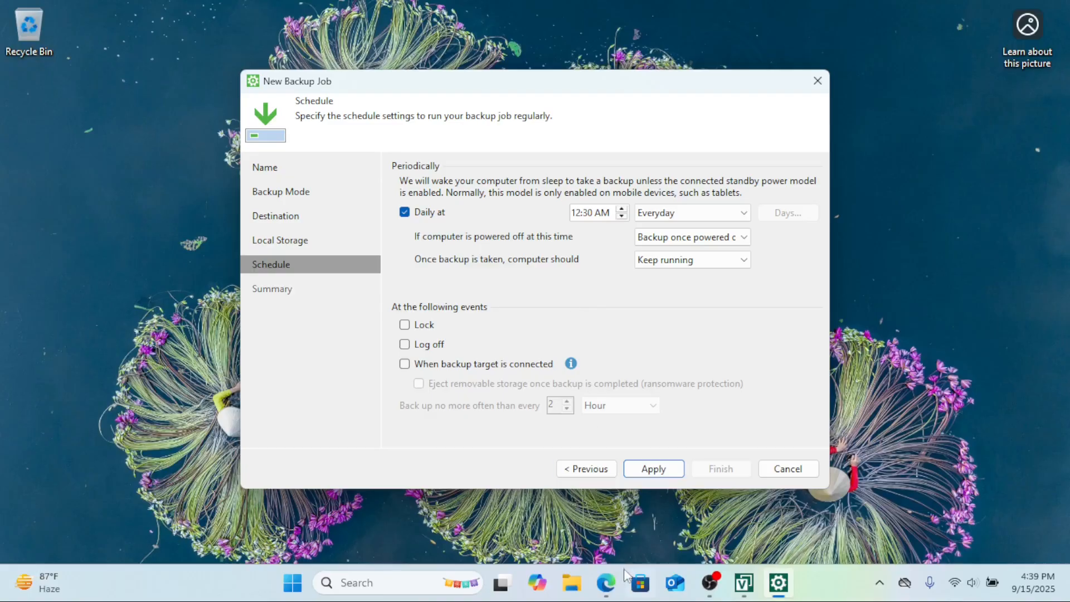
Step: Set the job to also back up when the backup target is connected and eject removable storage afterwards
click(410, 326)
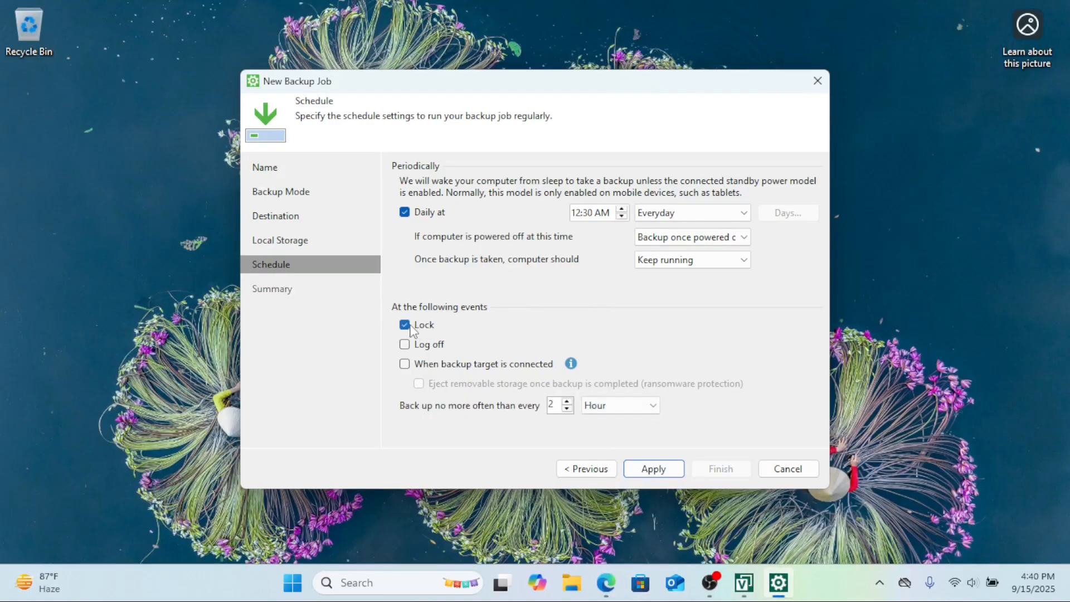
click(411, 328)
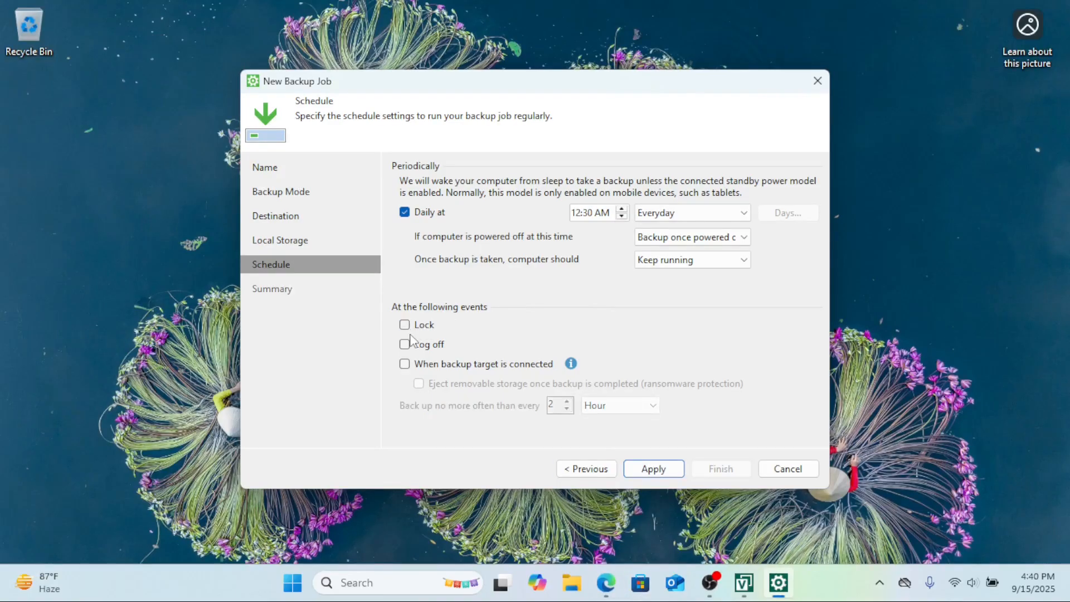
click(407, 366)
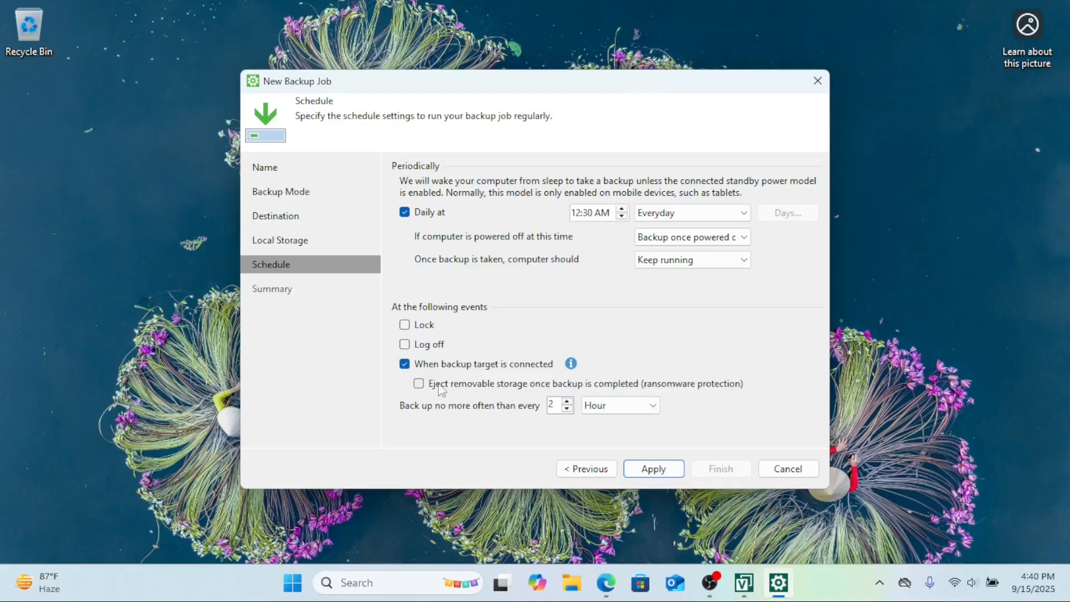
click(418, 385)
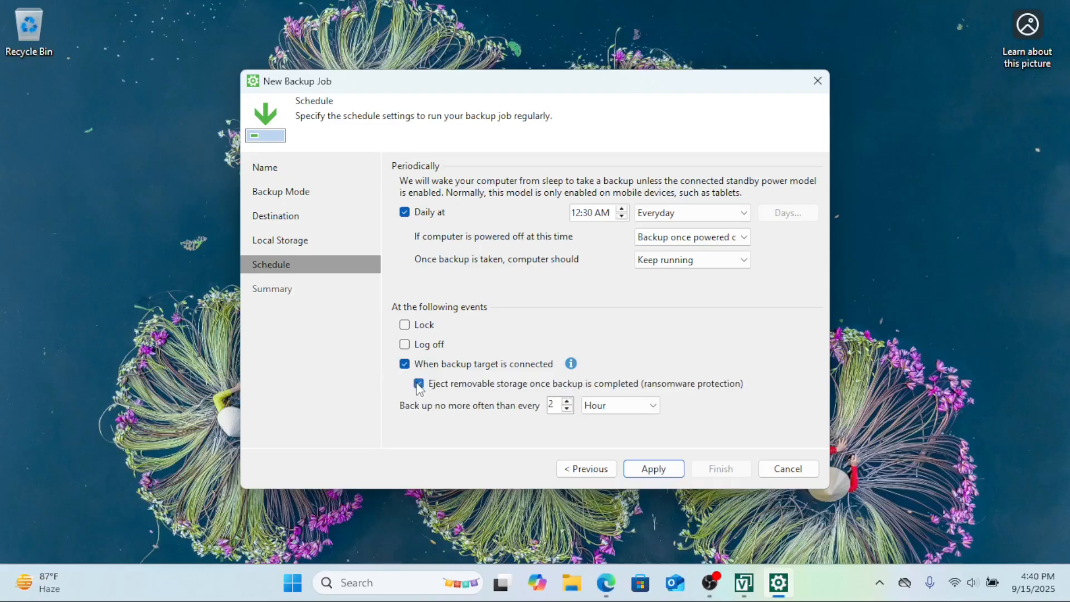
Step: Apply the schedule, review the job summary and finish the wizard without running the job
click(652, 467)
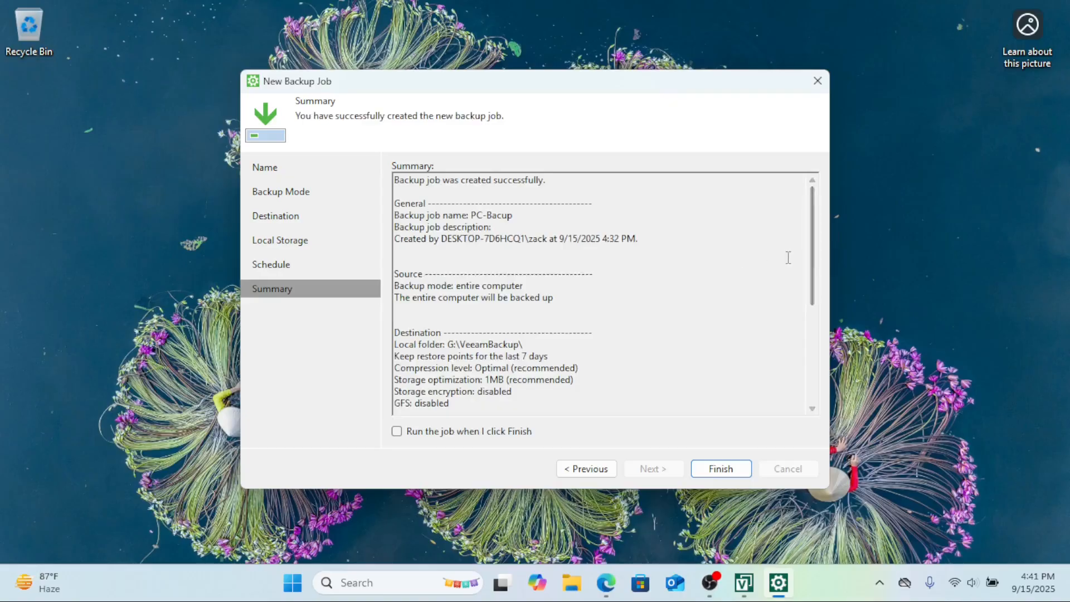
scroll(781, 284, down, 5)
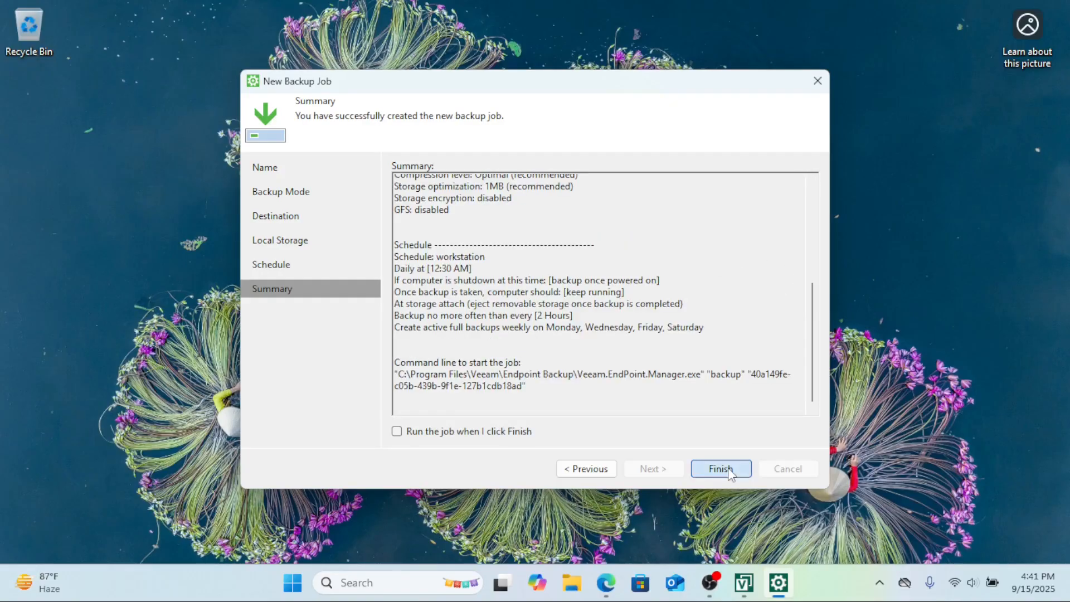
click(724, 469)
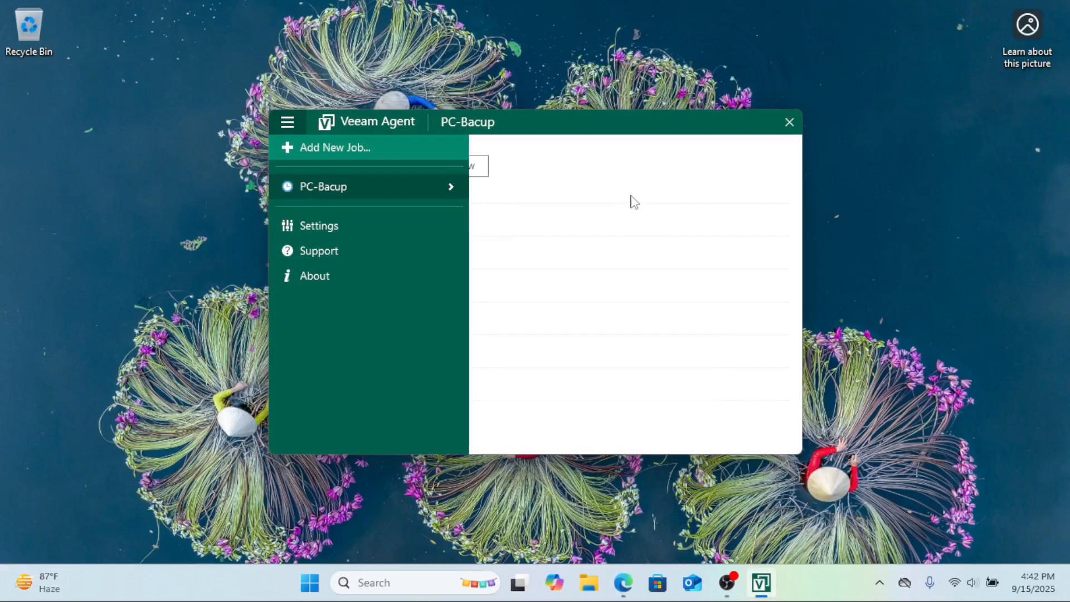
Step: Open the PC-Bacup job view, then browse the main menu to the Settings page
click(366, 184)
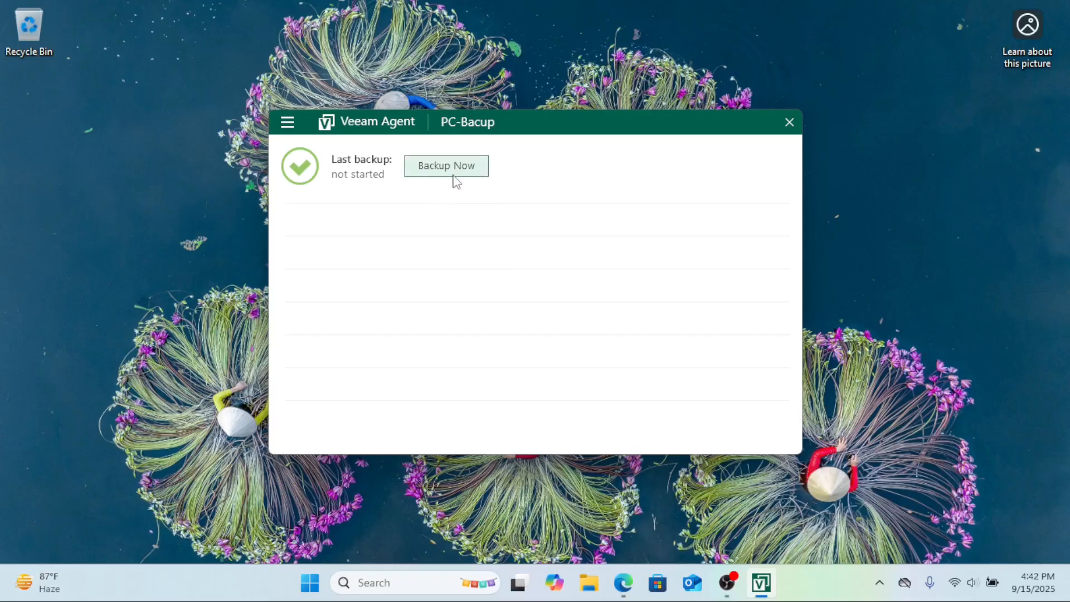
click(289, 124)
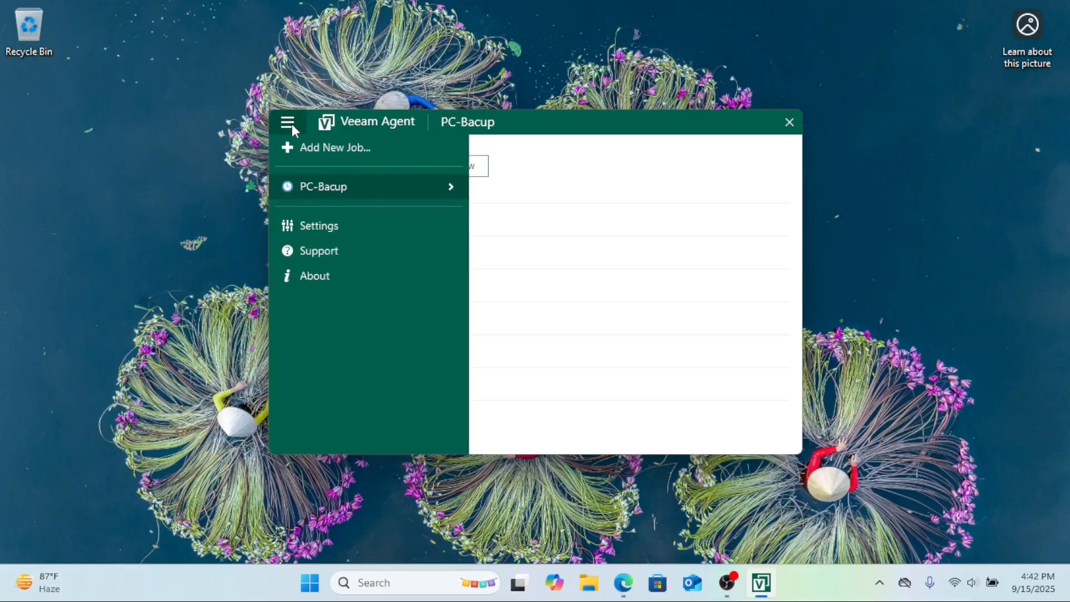
mouse_move(412, 184)
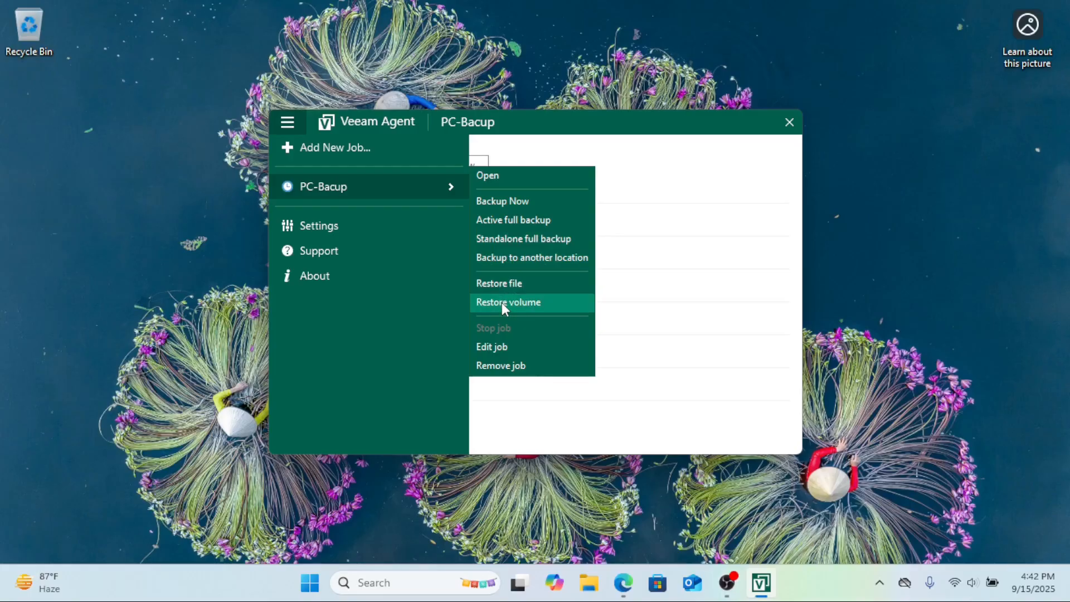
click(315, 225)
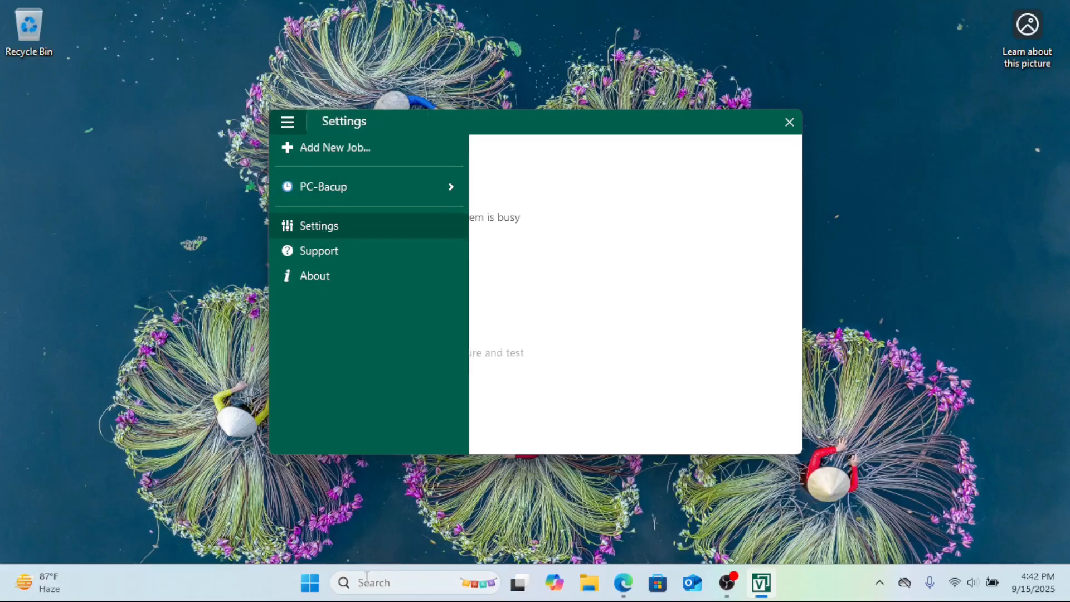
click(372, 582)
text(v)
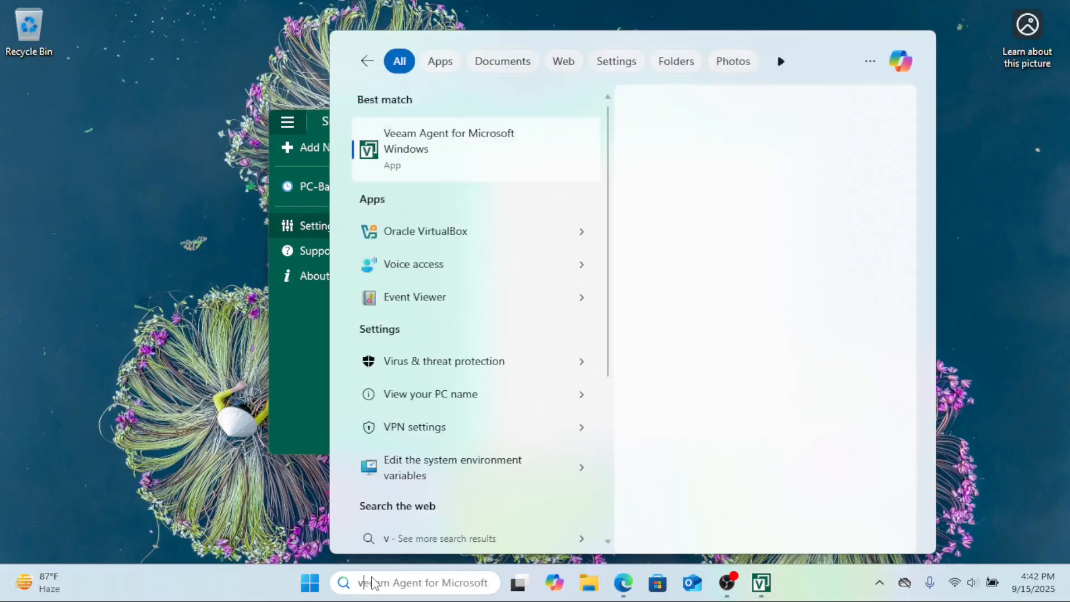
text(ee)
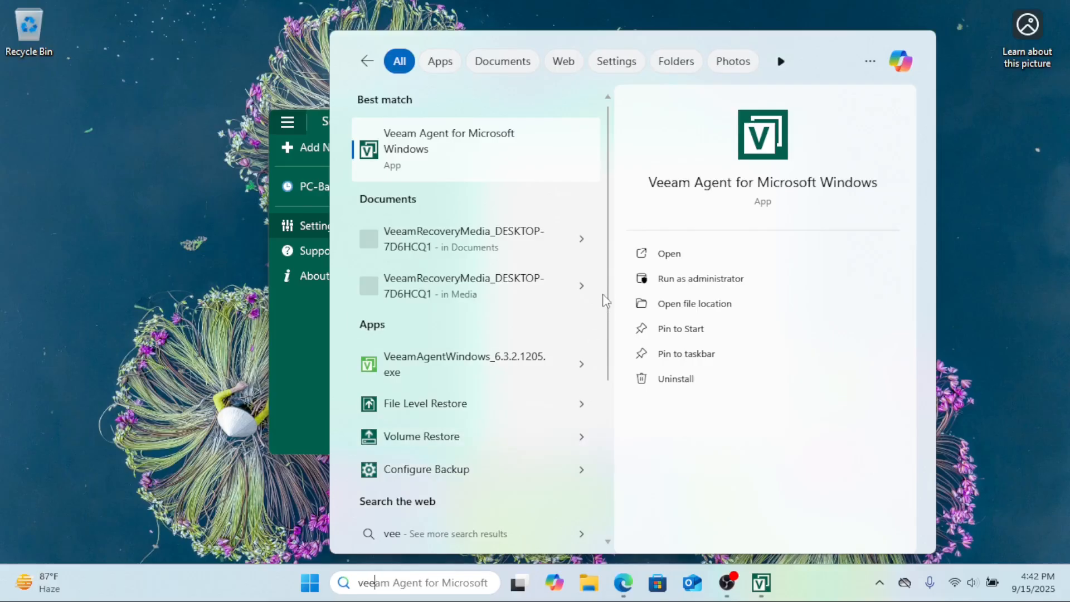
click(259, 339)
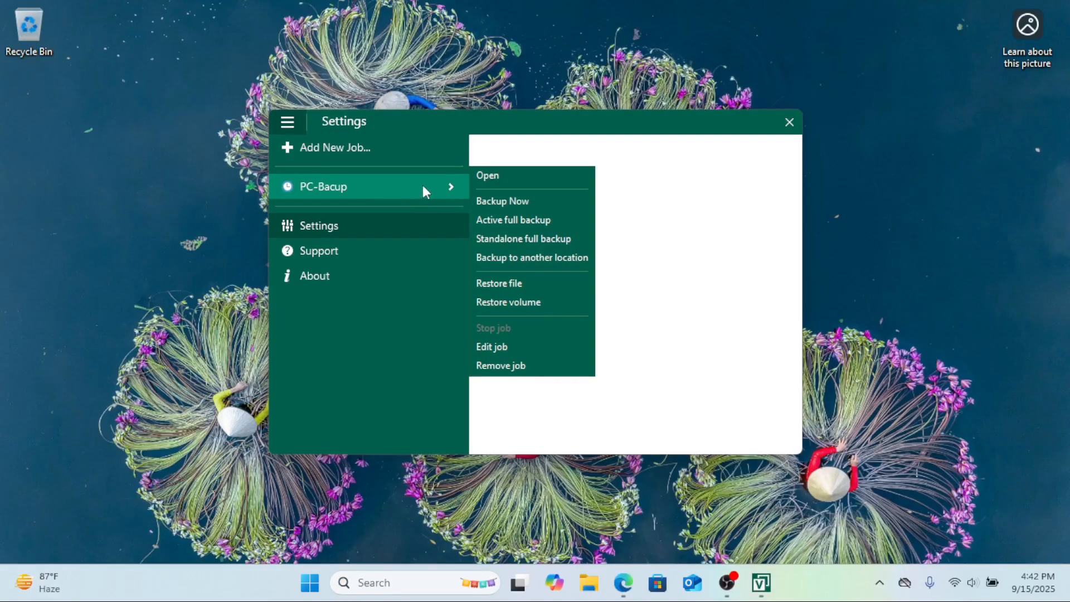
click(513, 284)
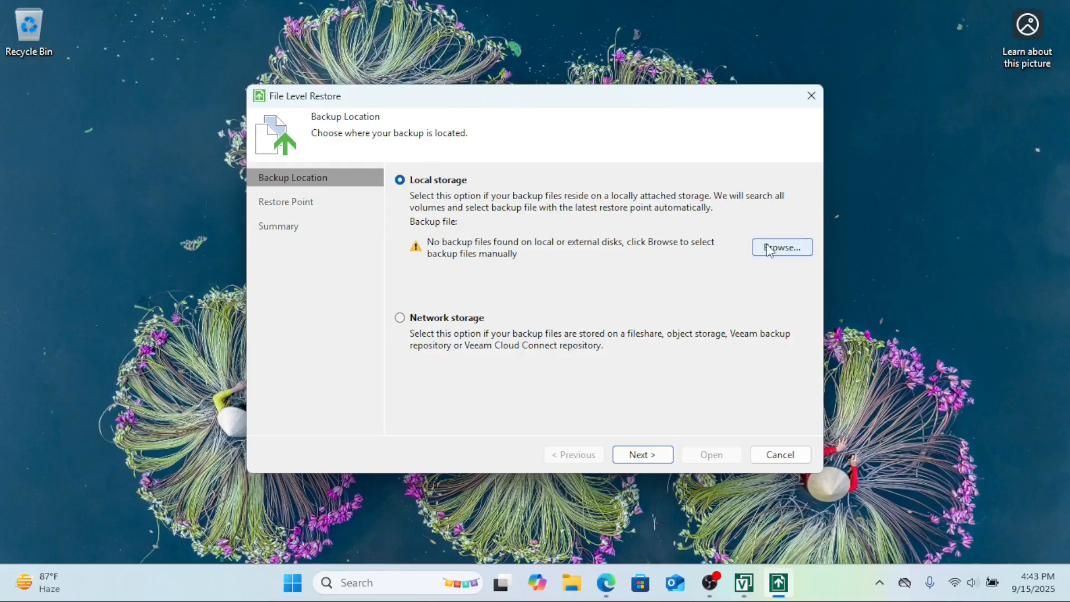
click(773, 454)
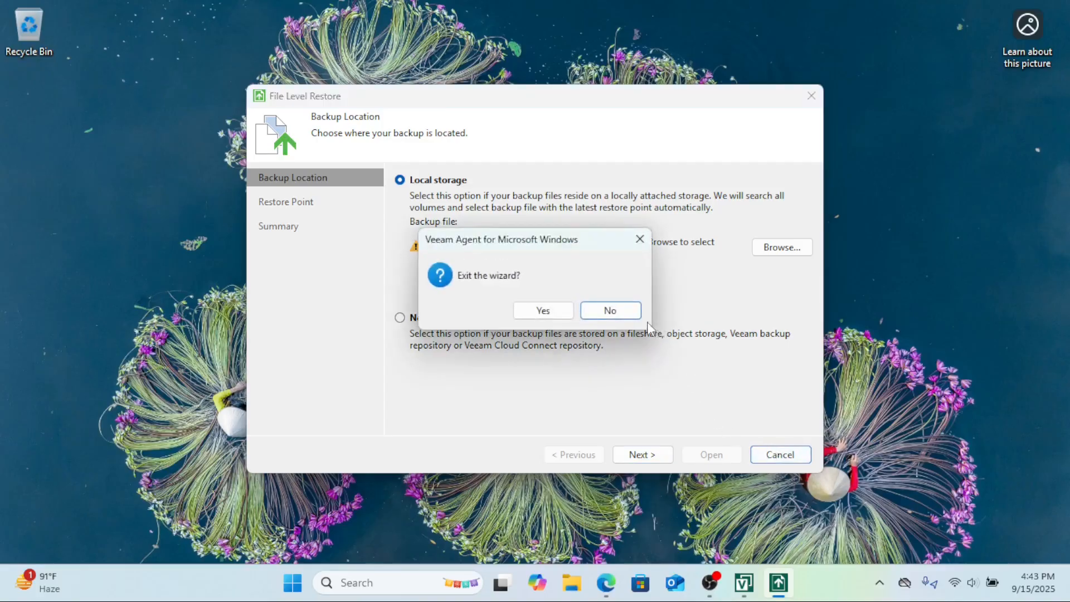
click(543, 310)
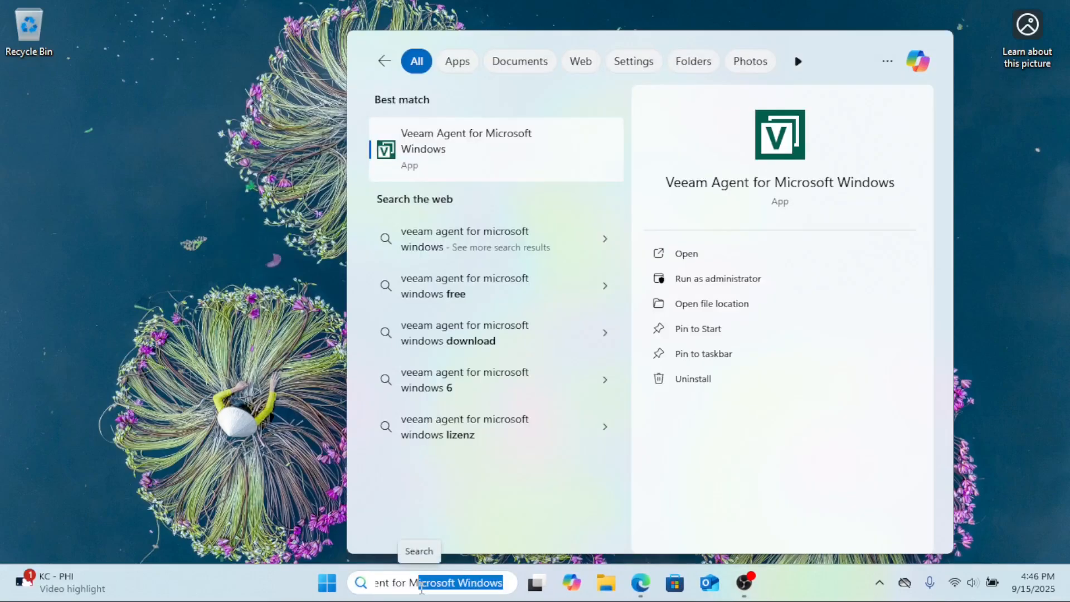
Step: Search for and launch the Create Recovery Media app
key(BackSpace)
key(BackSpace)
key(BackSpace)
key(BackSpace)
key(BackSpace)
key(BackSpace)
key(BackSpace)
key(BackSpace)
key(BackSpace)
key(BackSpace)
key(BackSpace)
key(BackSpace)
key(BackSpace)
key(BackSpace)
key(BackSpace)
key(BackSpace)
key(BackSpace)
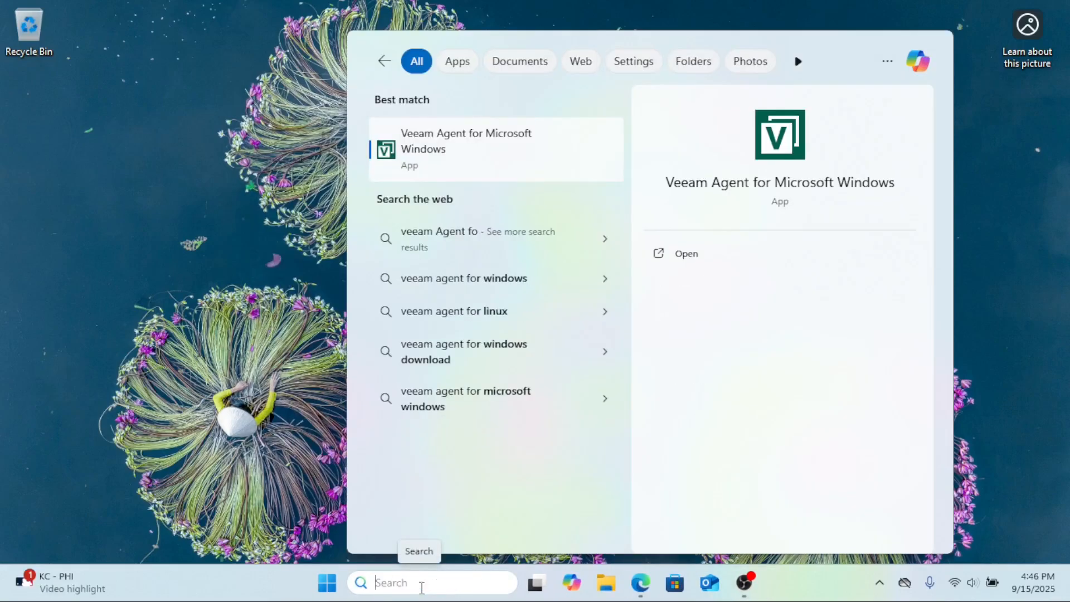
text(crea)
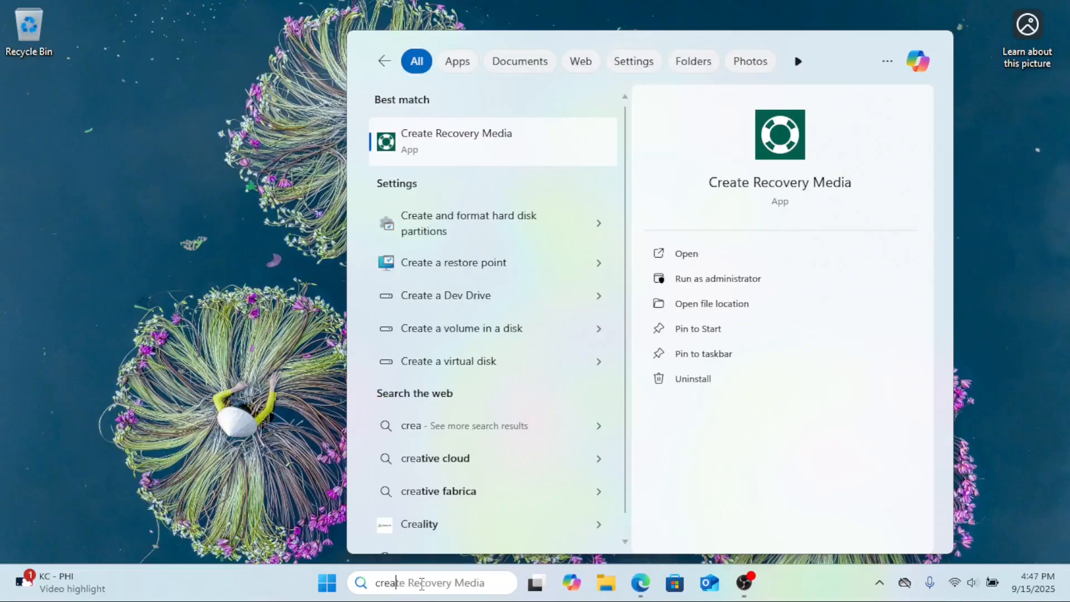
text(te)
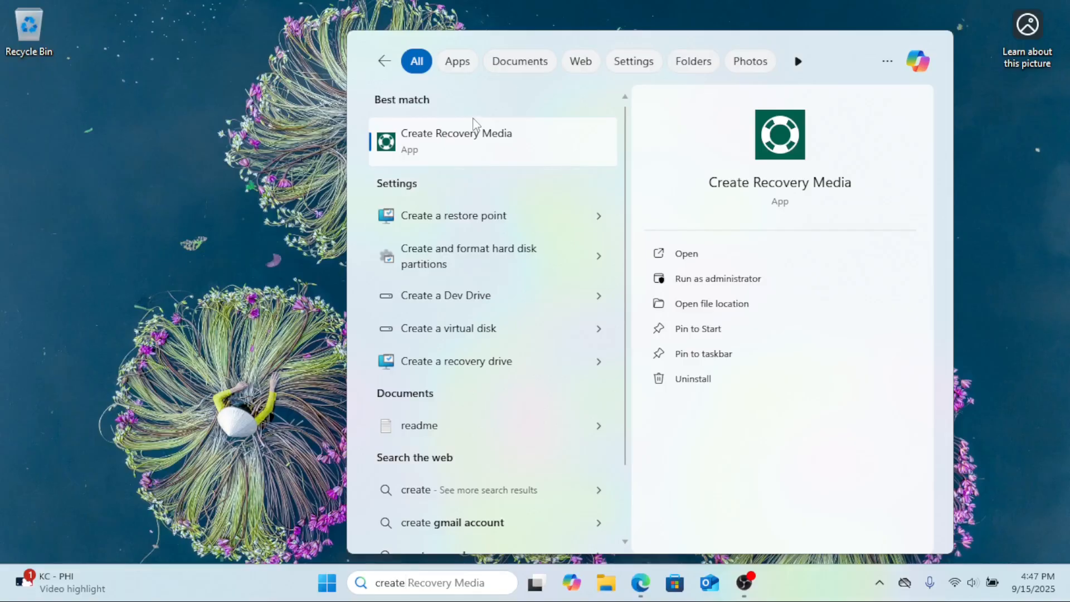
click(480, 146)
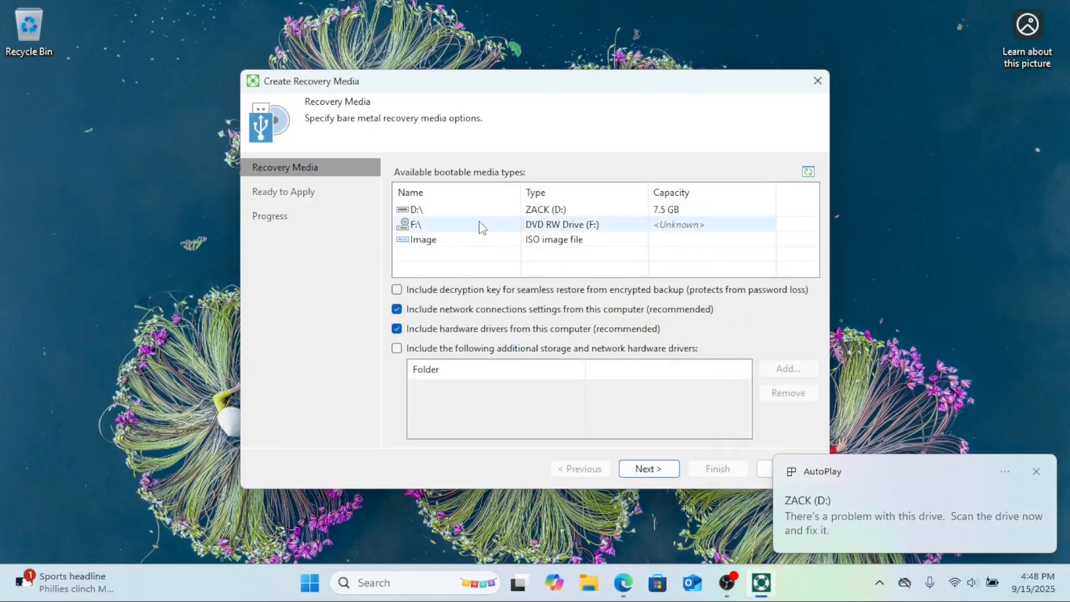
Step: Create bootable recovery media on the USB drive D:\ with the default driver and network options
click(511, 210)
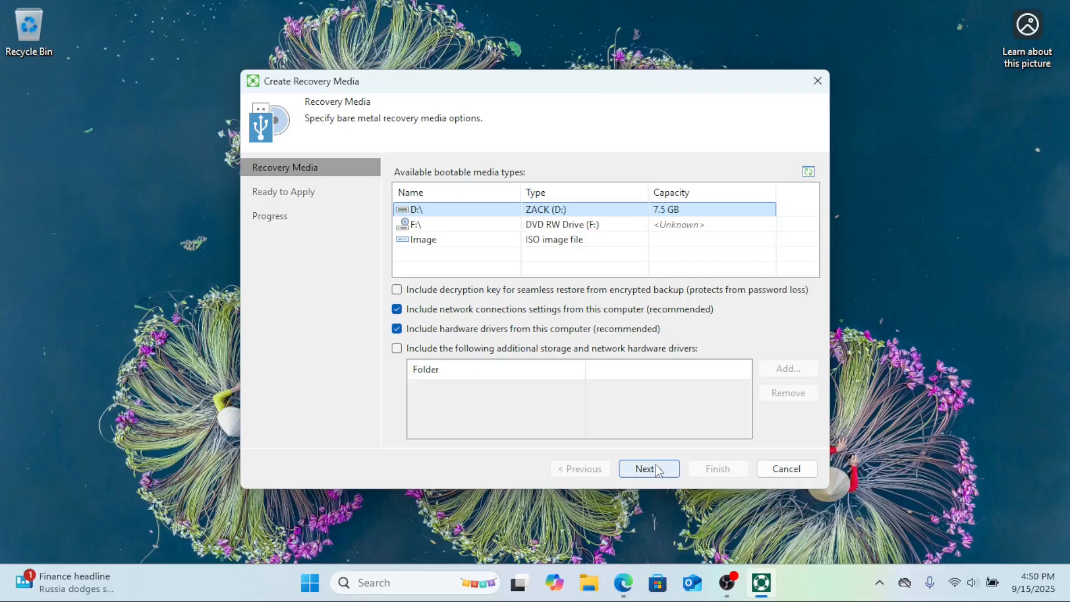
click(649, 469)
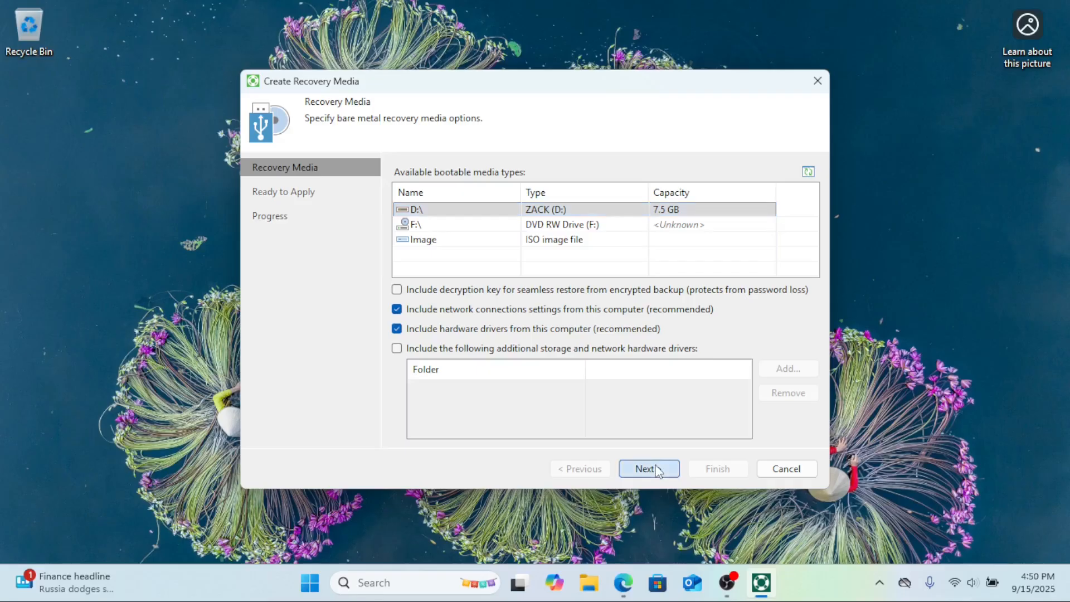
click(745, 311)
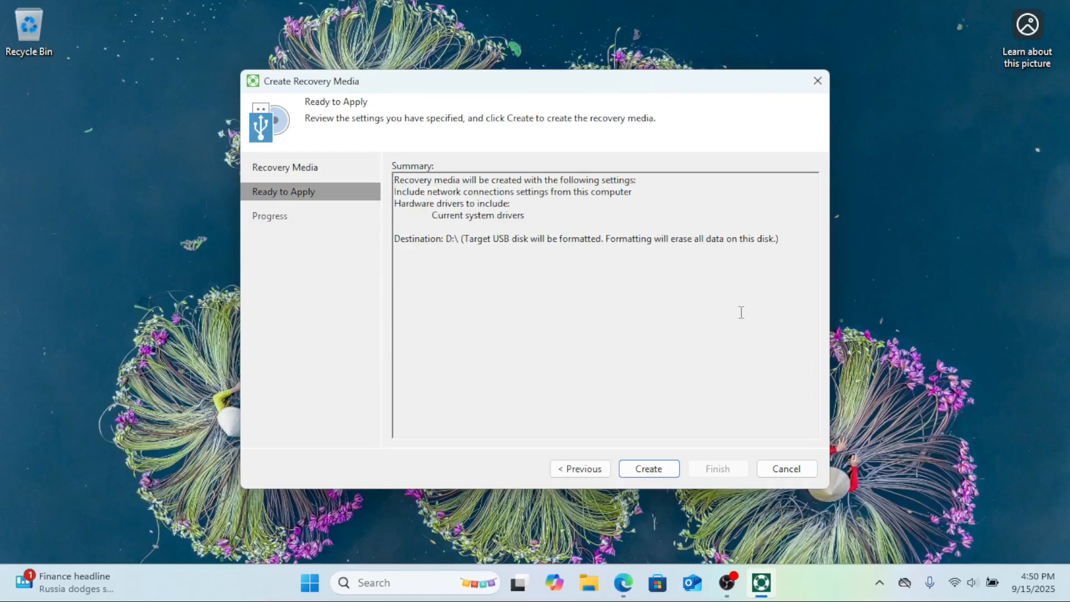
click(649, 470)
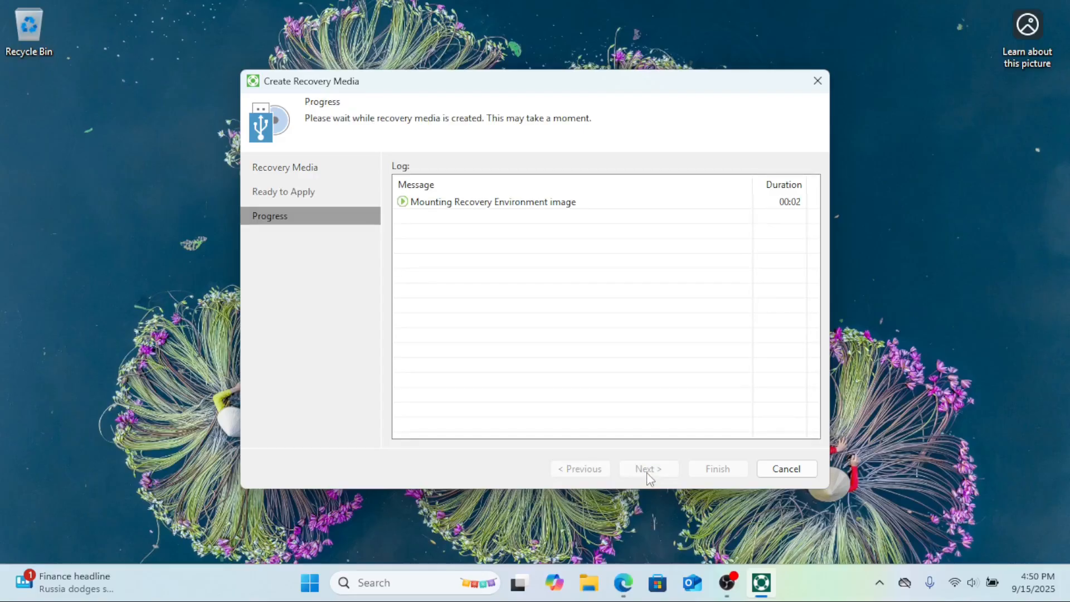
click(718, 469)
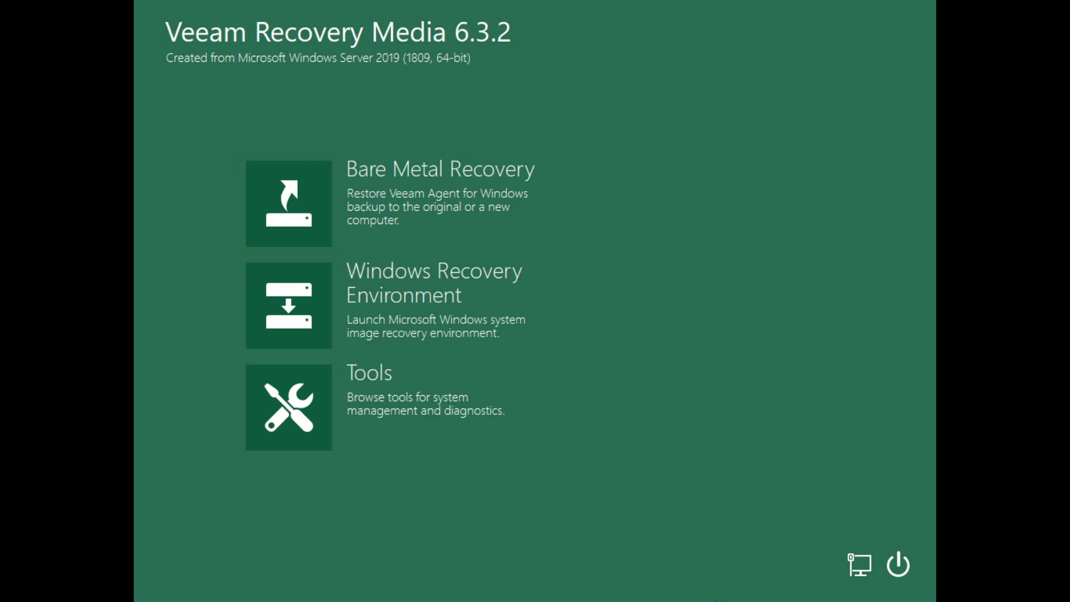